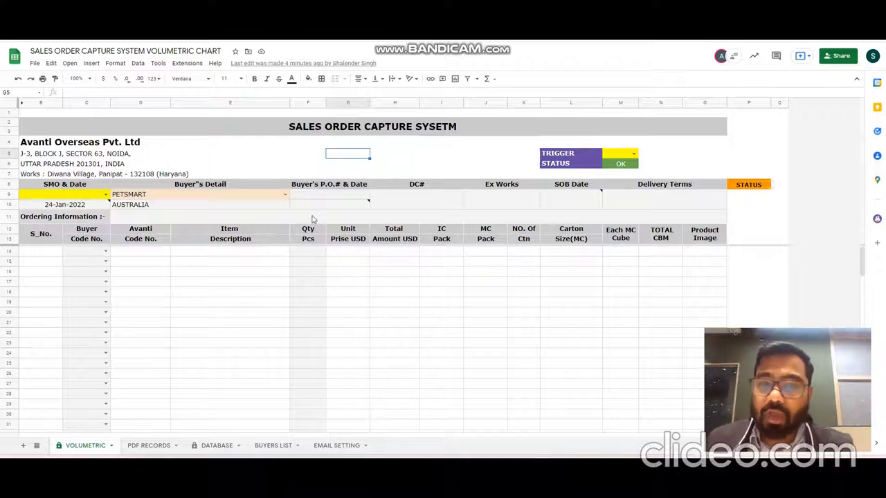
Choose PETSMART as the buyer and pick the SMO number offered for the order.
{"action": "left_click", "coordinate": [284, 195]}
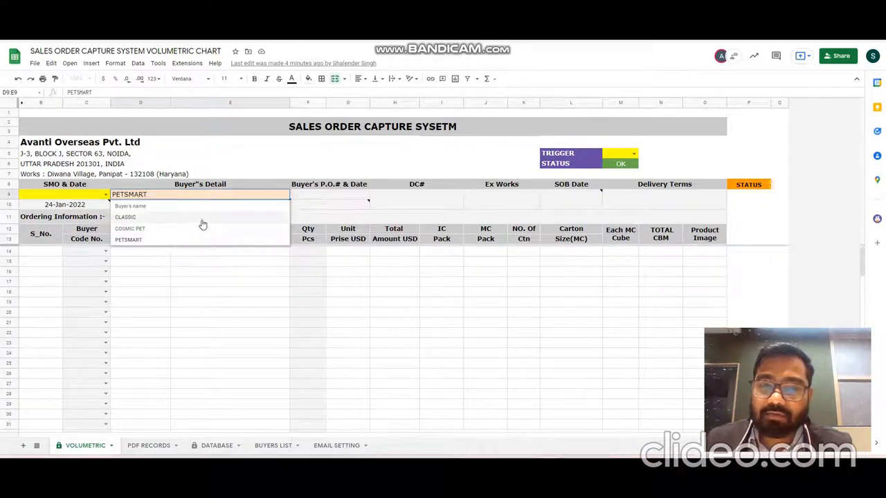
{"action": "left_click", "coordinate": [145, 239]}
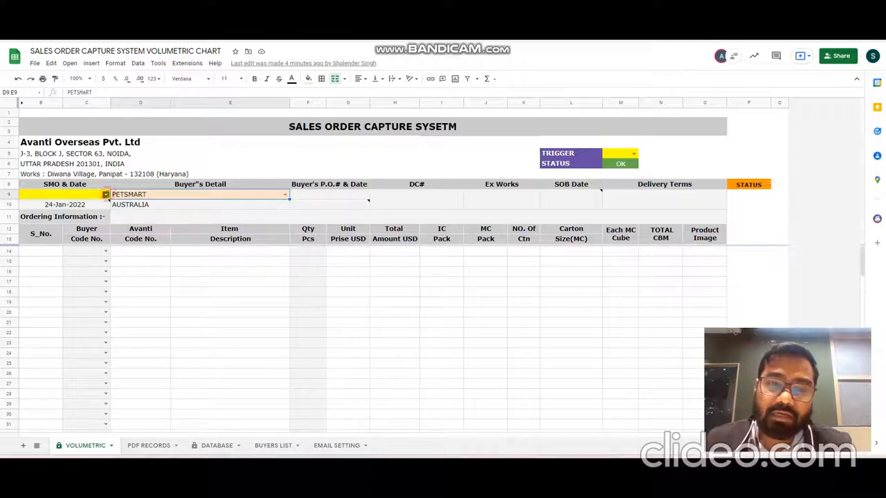
{"action": "left_click", "coordinate": [106, 194]}
{"action": "left_click", "coordinate": [56, 205]}
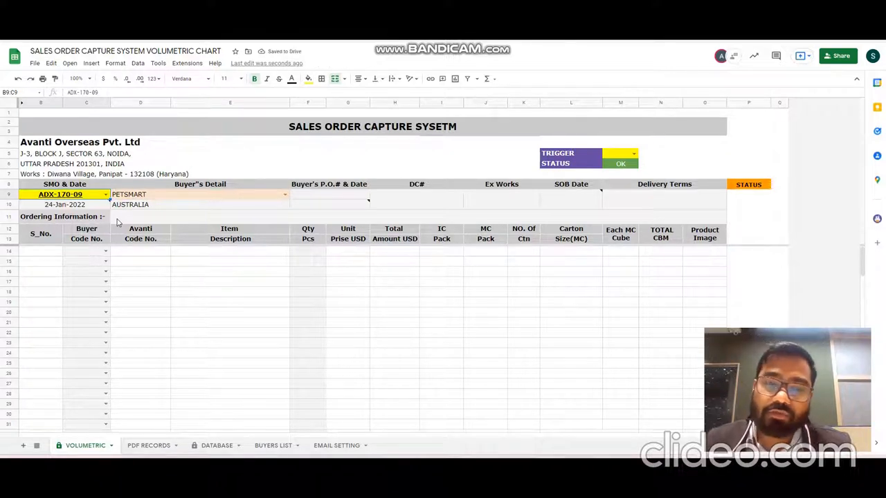
Change the last digit of the SMO number to 7.
{"action": "double_click", "coordinate": [88, 198]}
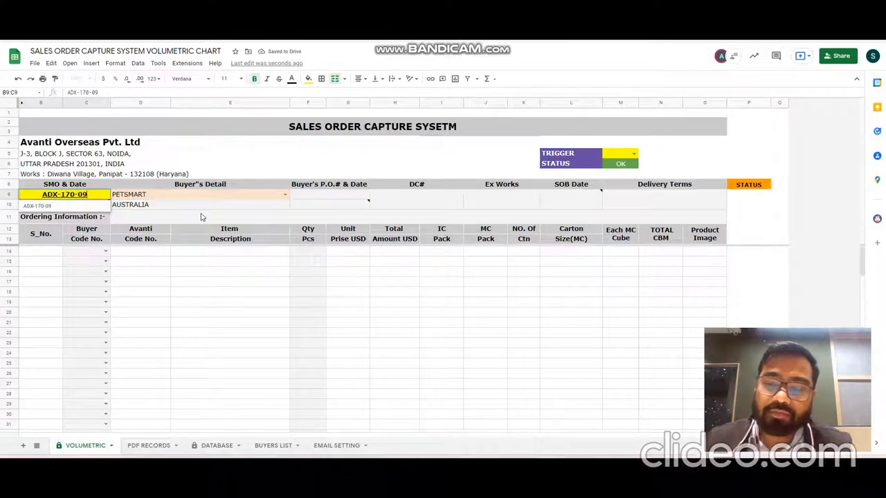
{"action": "key", "text": "BackSpace"}
{"action": "type", "text": "7"}
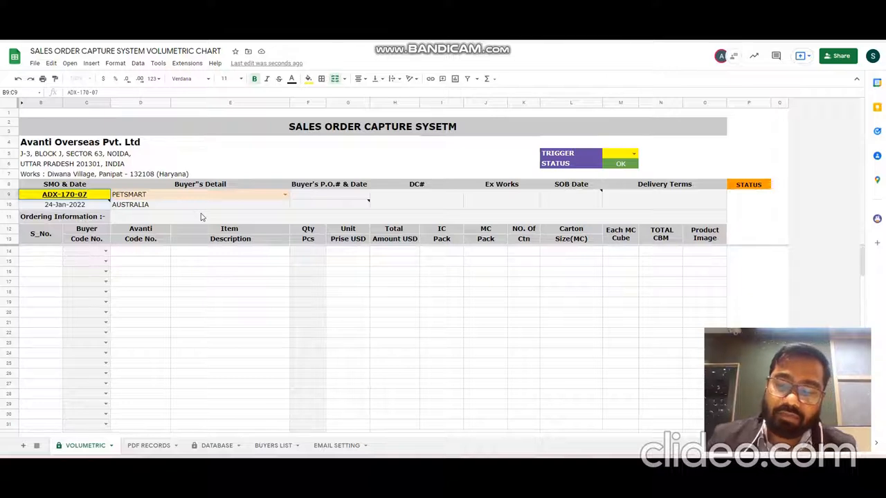
{"action": "key", "text": "Return"}
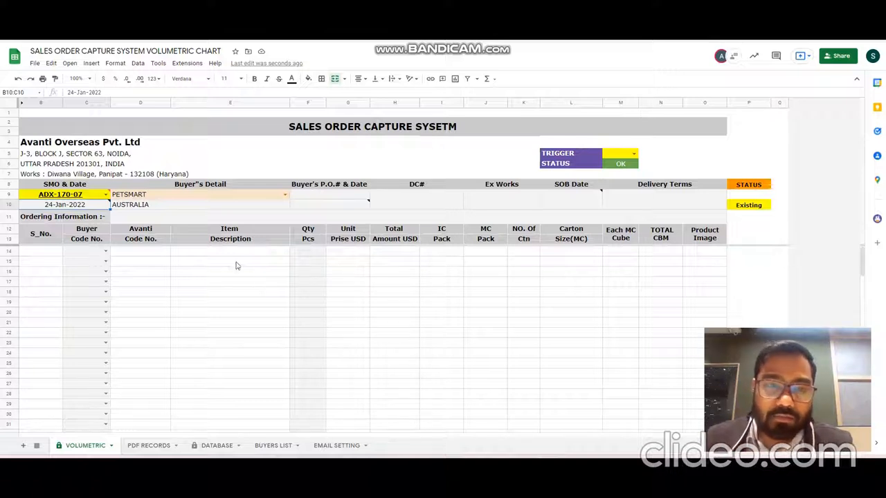
Change the last digit of the SMO number to 8 to load that existing order.
{"action": "left_click", "coordinate": [93, 195]}
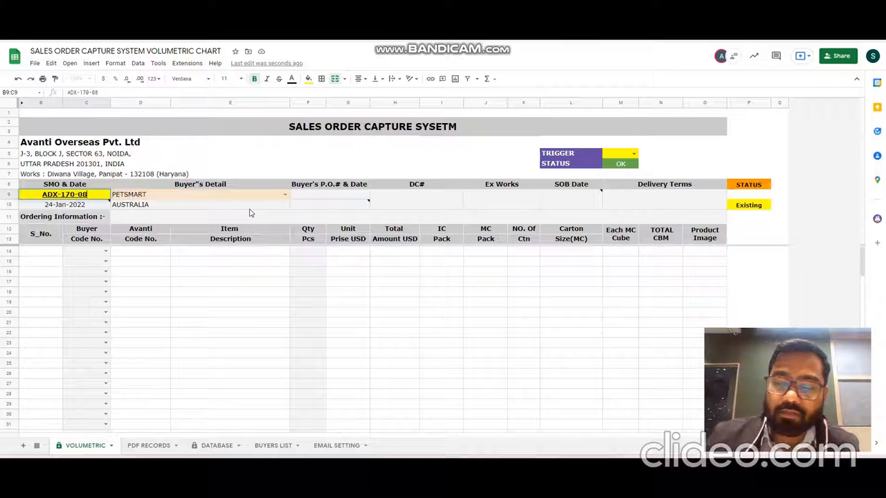
{"action": "key", "text": "Return"}
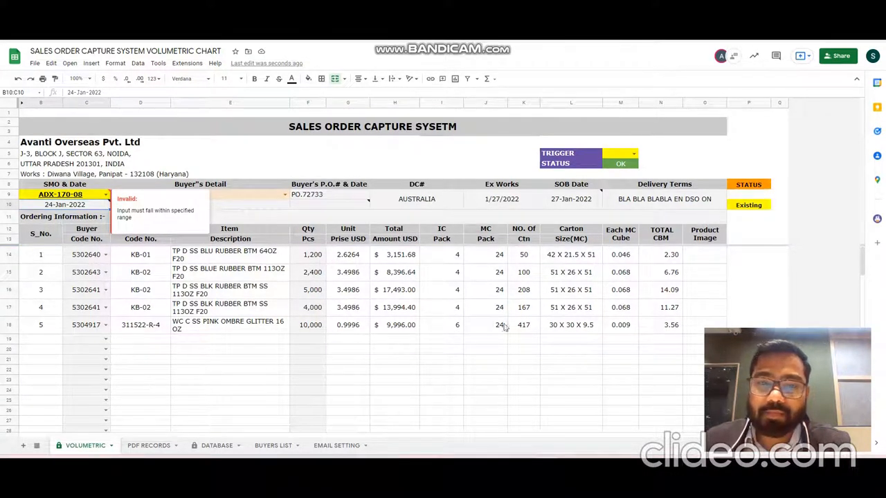
{"action": "left_click", "coordinate": [778, 297]}
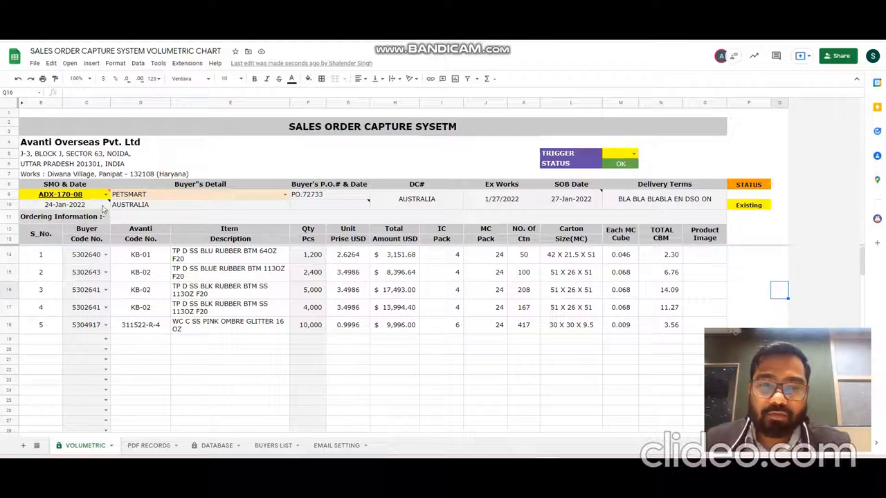
Add three items in rows 19 to 21 with buyer codes 5302639, 5302638 and 5302643.
{"action": "left_click", "coordinate": [105, 338]}
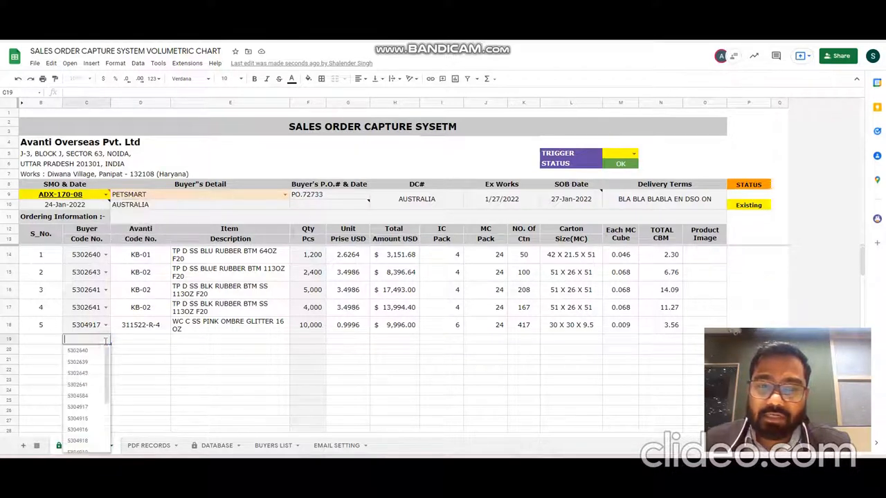
{"action": "left_click", "coordinate": [79, 363]}
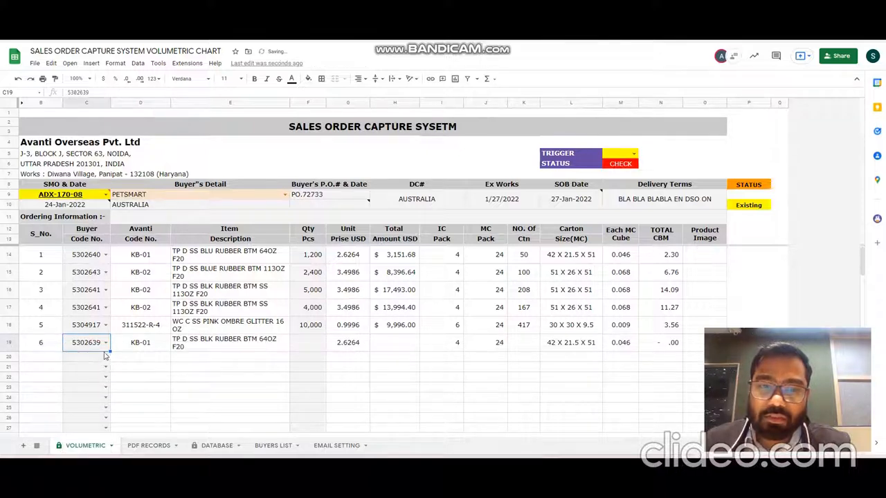
{"action": "left_click", "coordinate": [105, 356]}
{"action": "left_click", "coordinate": [100, 380]}
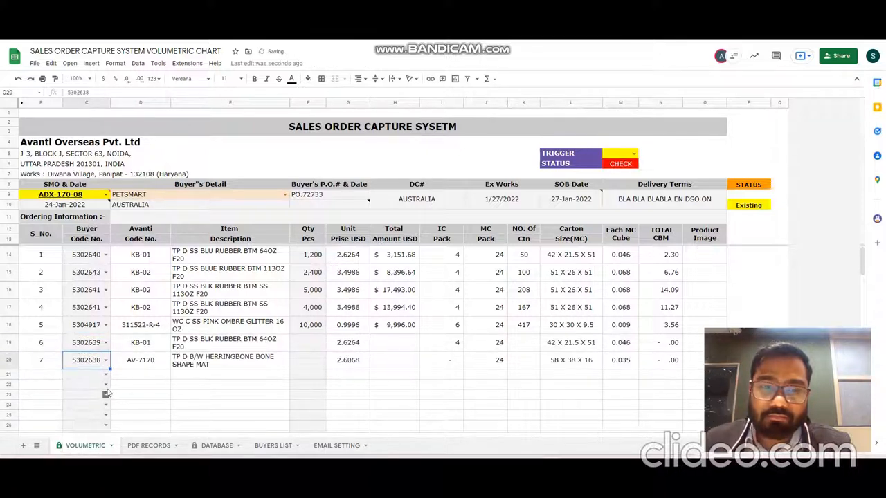
{"action": "left_click", "coordinate": [105, 375]}
{"action": "scroll", "coordinate": [88, 343], "scroll_direction": "down", "scroll_amount": 2}
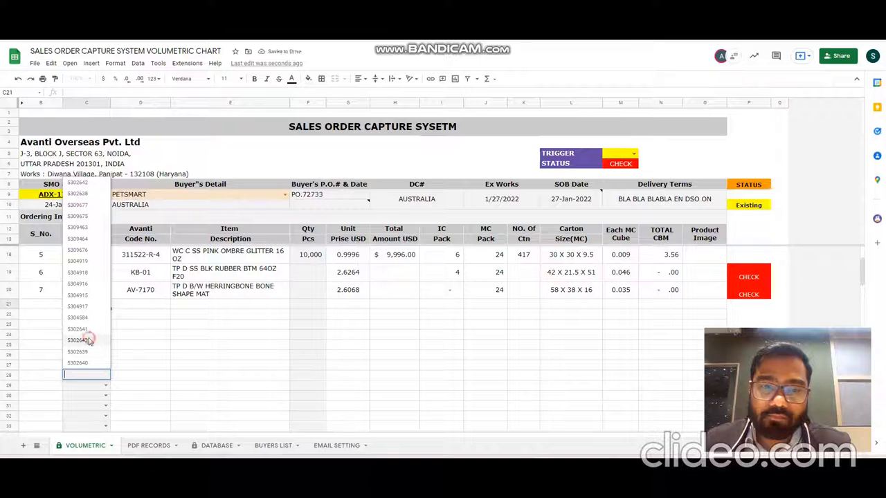
{"action": "left_click", "coordinate": [88, 340]}
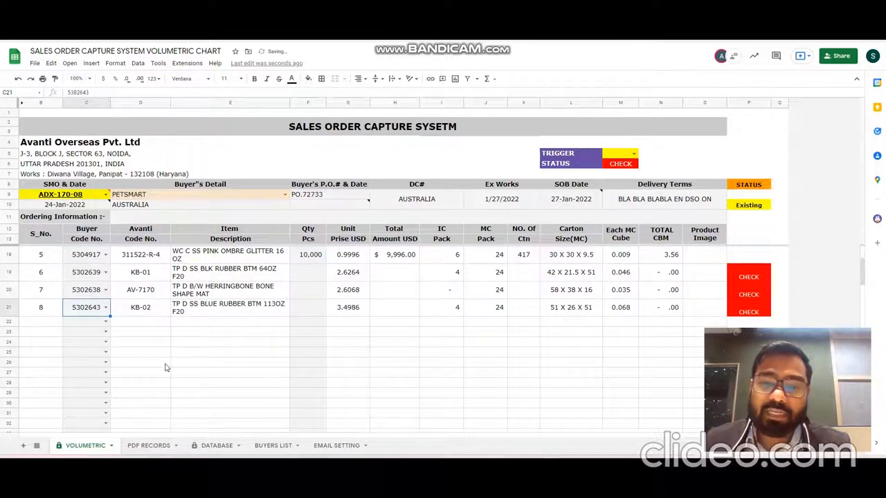
Enter quantities of 12,000, 230,000 and 230,000 pieces for items 6, 7 and 8.
{"action": "left_click", "coordinate": [312, 277]}
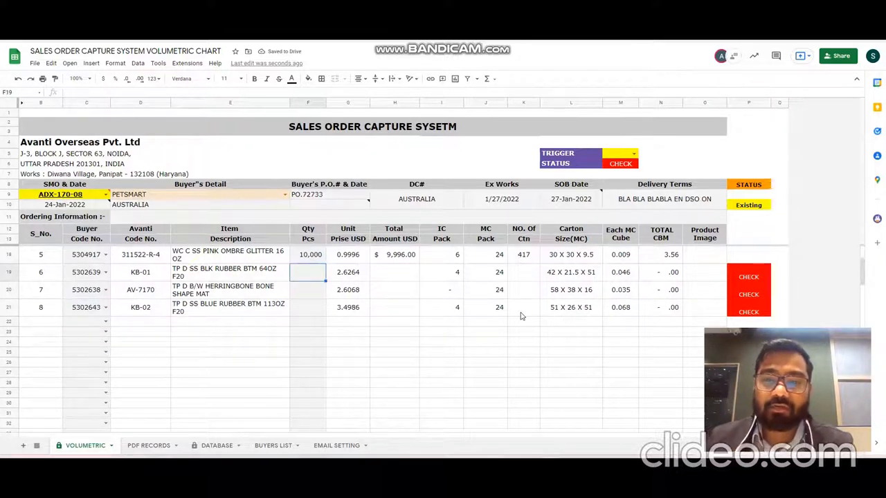
{"action": "type", "text": "12000"}
{"action": "key", "text": "Return"}
{"action": "type", "text": "23"}
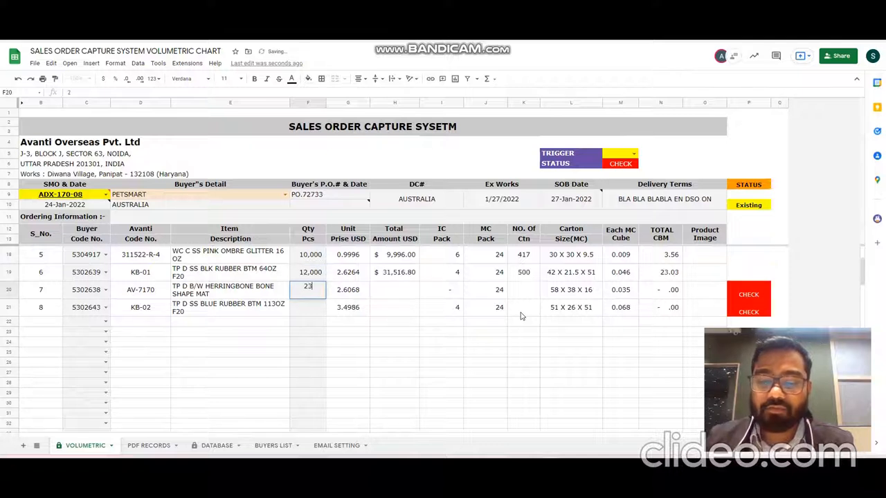
{"action": "type", "text": "0,000"}
{"action": "key", "text": "Return"}
{"action": "type", "text": "23"}
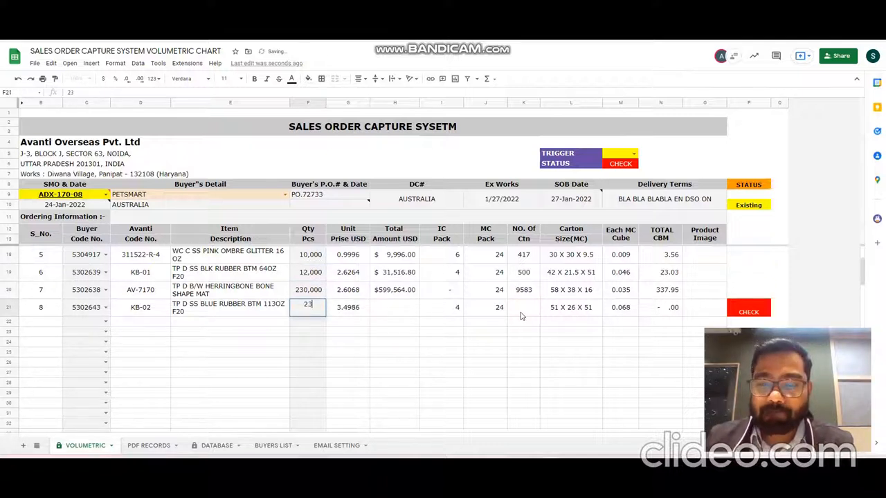
{"action": "type", "text": "0000"}
{"action": "key", "text": "Return"}
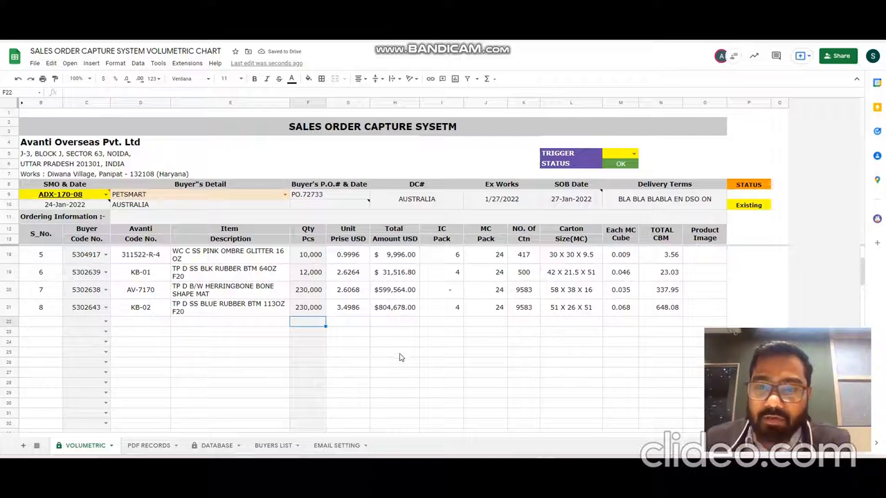
{"action": "scroll", "coordinate": [399, 357], "scroll_direction": "up", "scroll_amount": 2}
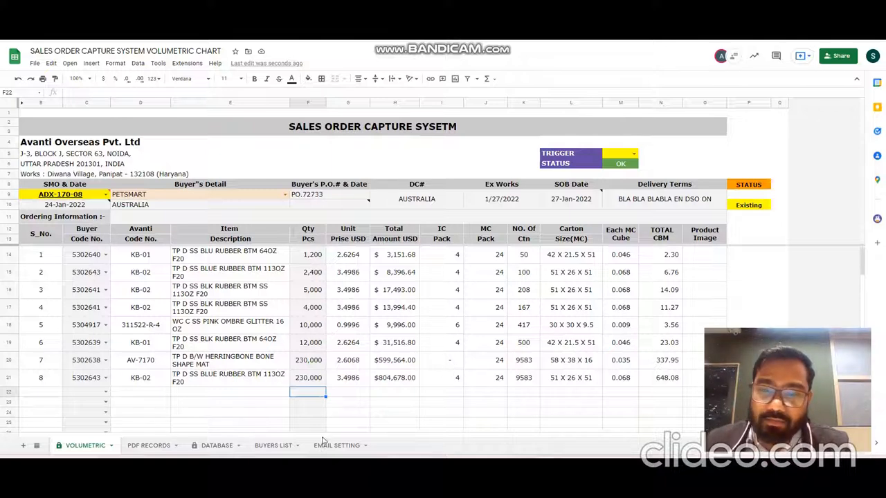
Examine the FOB price and case pack columns and the PETSMART items in the BUYERS LIST sheet.
{"action": "left_click", "coordinate": [265, 446]}
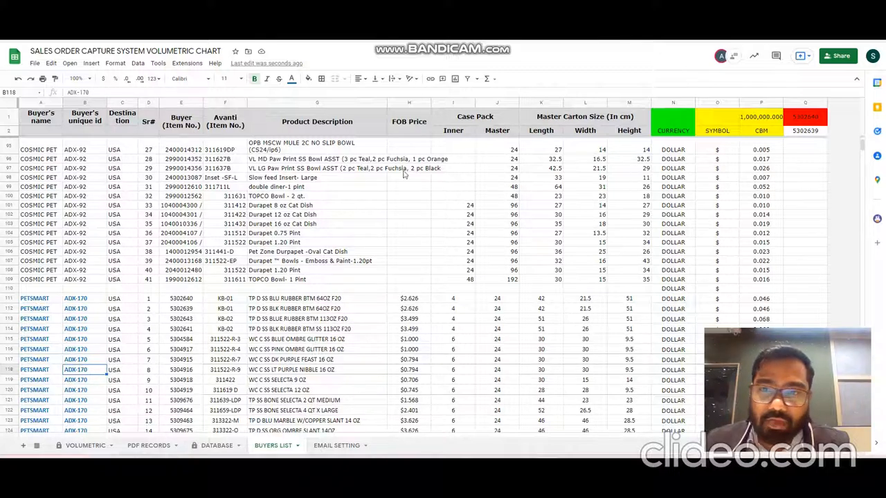
{"action": "left_click_drag", "start_coordinate": [418, 160], "coordinate": [420, 226]}
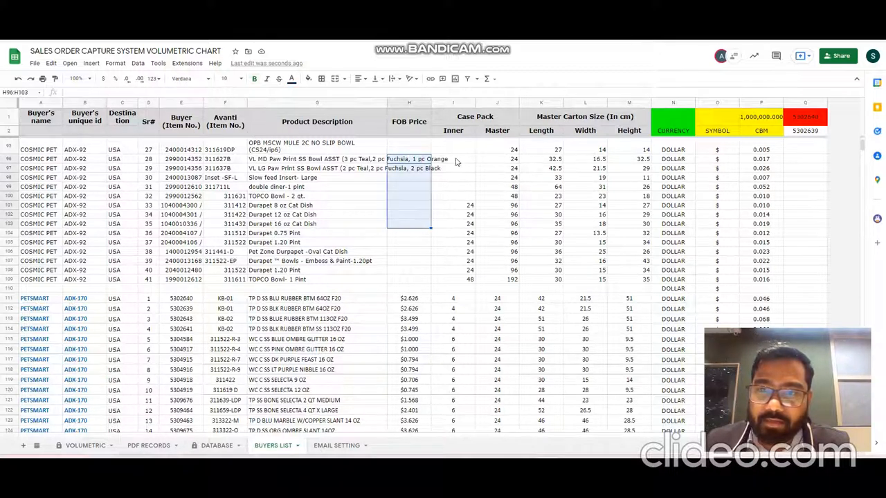
{"action": "left_click_drag", "start_coordinate": [456, 161], "coordinate": [455, 183]}
{"action": "scroll", "coordinate": [454, 251], "scroll_direction": "down", "scroll_amount": 6}
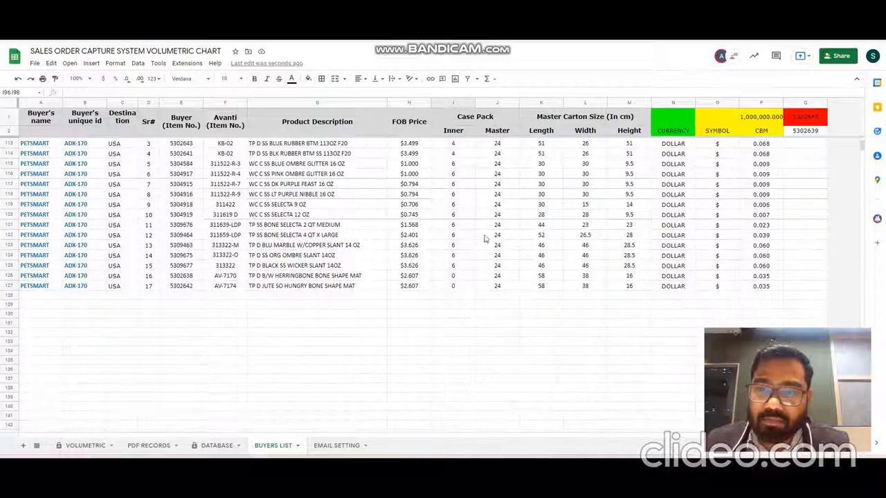
Review the DATABASE and PDF RECORDS sheets, and return to the VOLUMETRIC order form.
{"action": "left_click", "coordinate": [214, 449]}
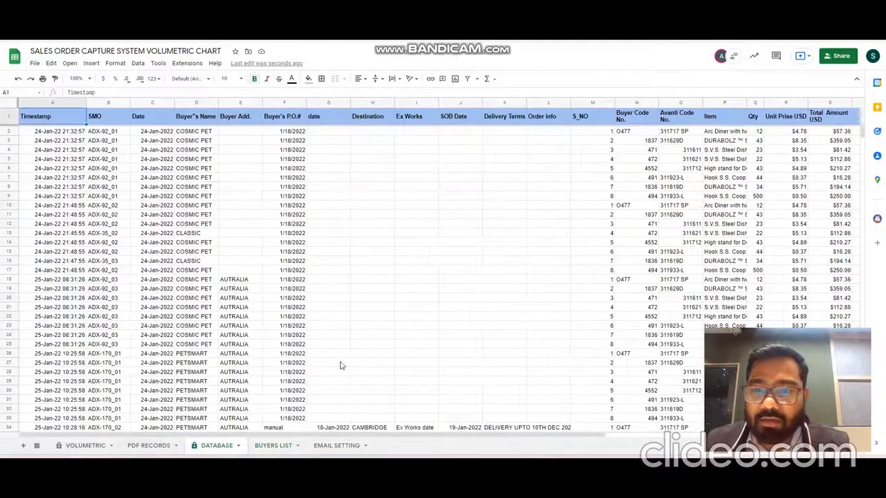
{"action": "left_click", "coordinate": [147, 447]}
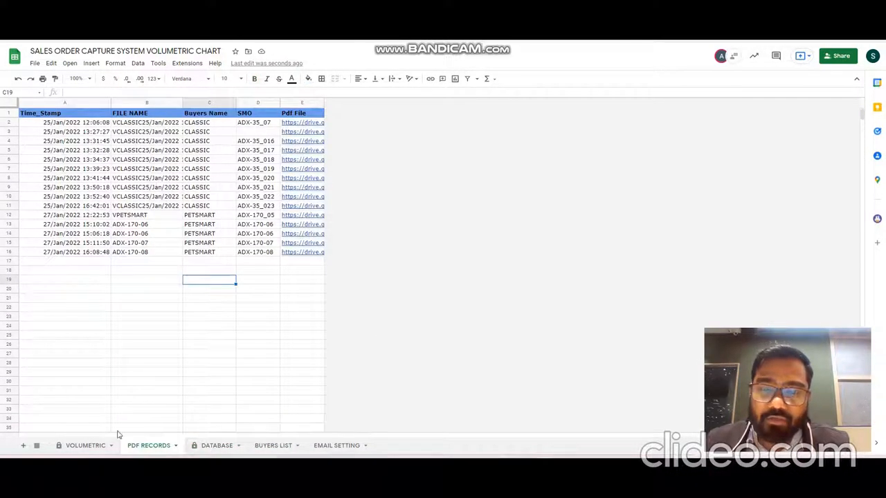
{"action": "left_click", "coordinate": [86, 445]}
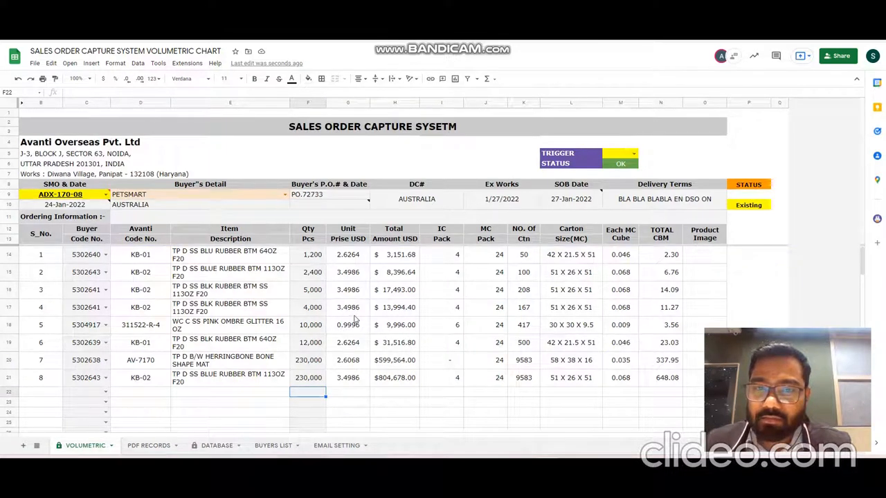
Set the order form's trigger to YES to generate the volumetric chart, and acknowledge the confirmation.
{"action": "left_click", "coordinate": [633, 154]}
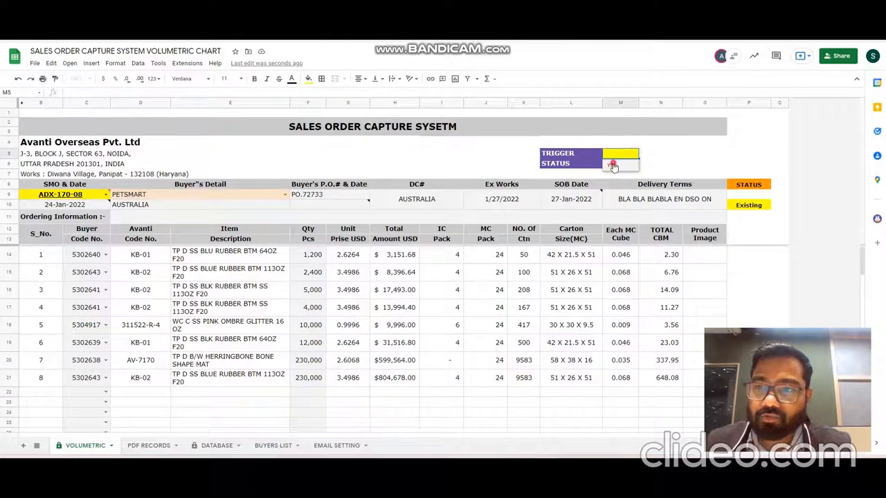
{"action": "left_click", "coordinate": [615, 166]}
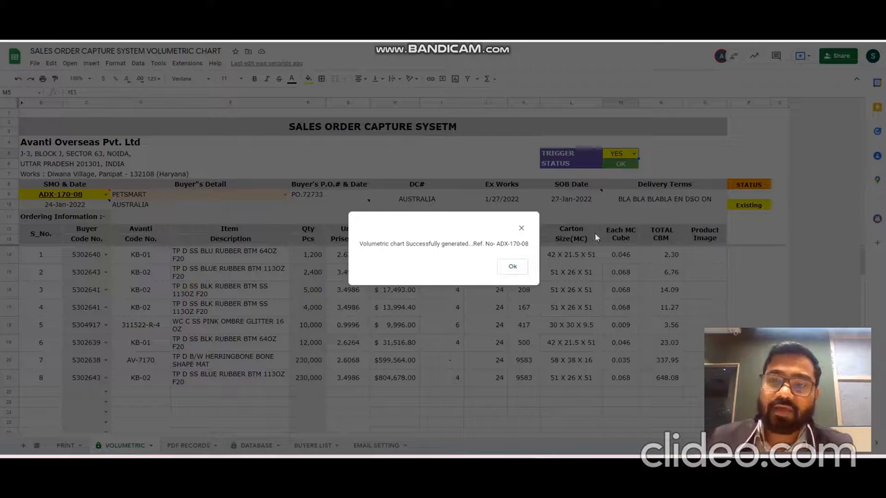
{"action": "left_click", "coordinate": [512, 267]}
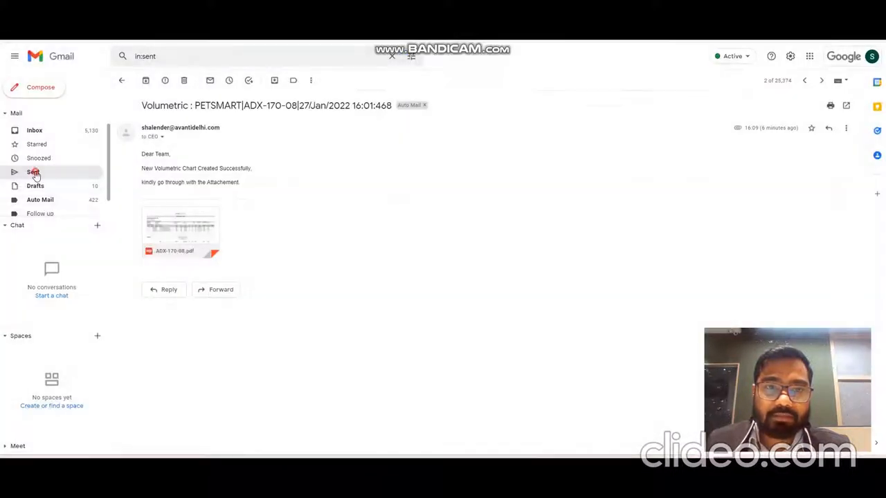
Switch to Gmail, refresh the sent mail for the new volumetric chart emails, and check the order form in between.
{"action": "left_click", "coordinate": [32, 172]}
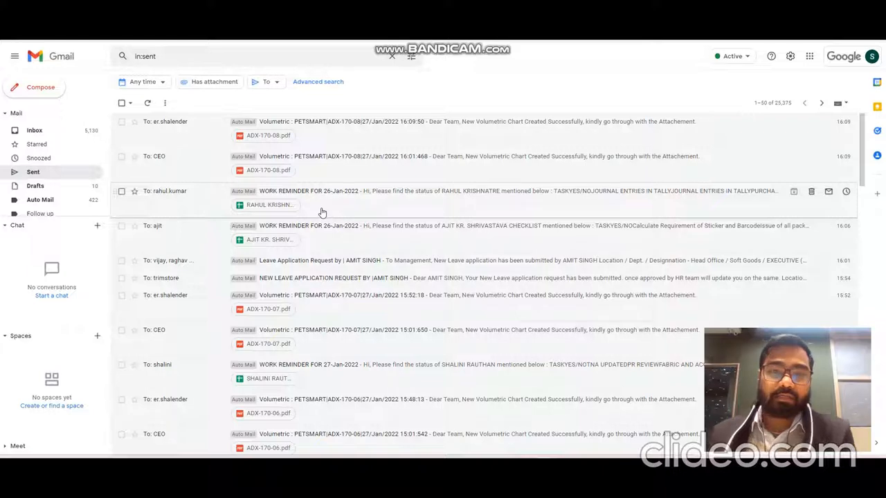
{"action": "left_click", "coordinate": [32, 171]}
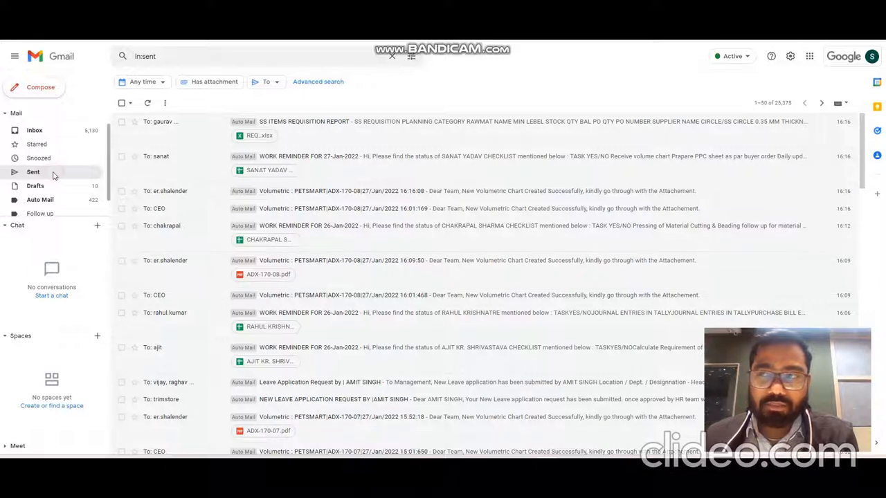
{"action": "key", "text": "ctrl+Tab"}
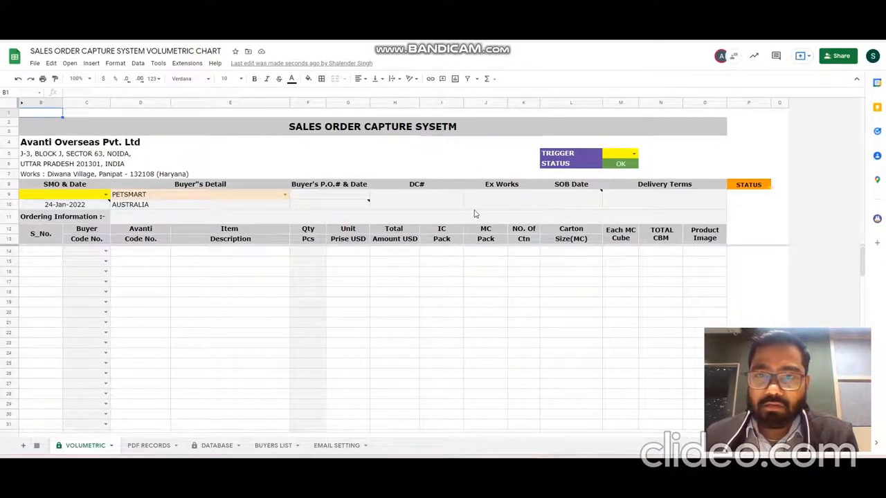
{"action": "key", "text": "ctrl+shift+Tab"}
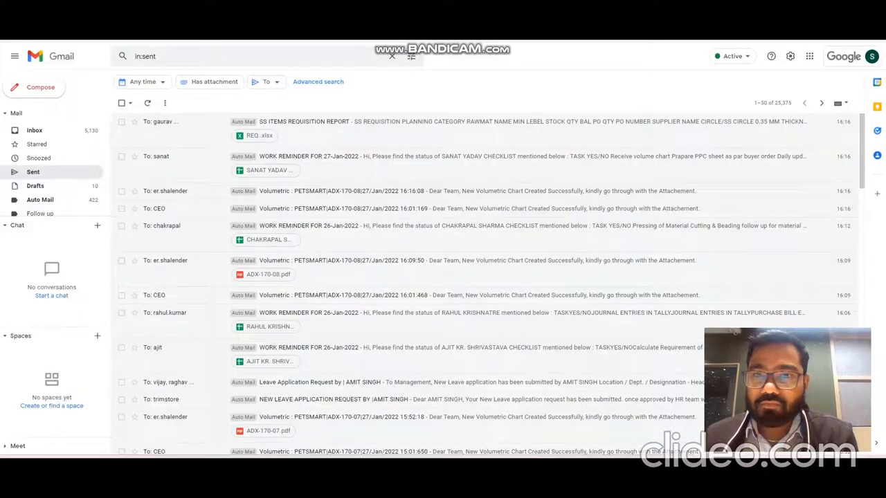
Refresh the sent mail, open the PETSMART volumetric email stamped 16:16:08 and view its PDF attachment.
{"action": "left_click", "coordinate": [62, 172]}
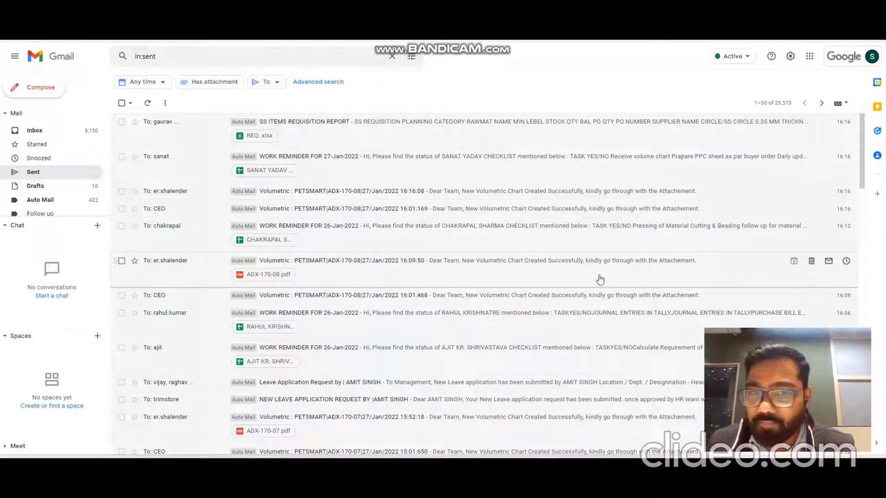
{"action": "left_click", "coordinate": [356, 191]}
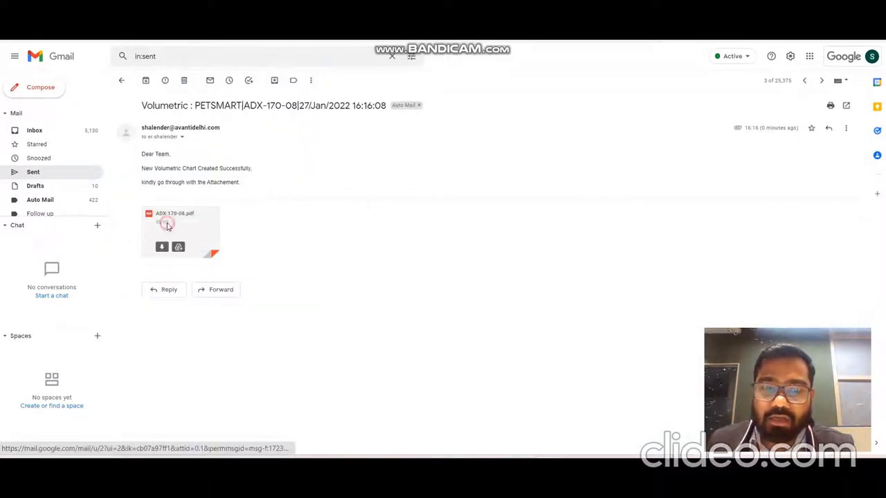
{"action": "left_click", "coordinate": [167, 224]}
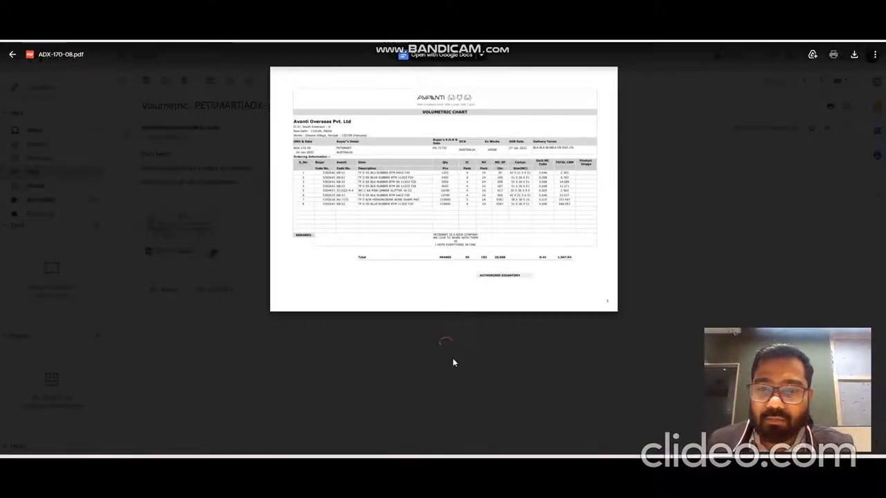
Enlarge the PETSMART volumetric chart PDF and review its item rows, totals and second page against the earlier version.
{"action": "left_click", "coordinate": [492, 441]}
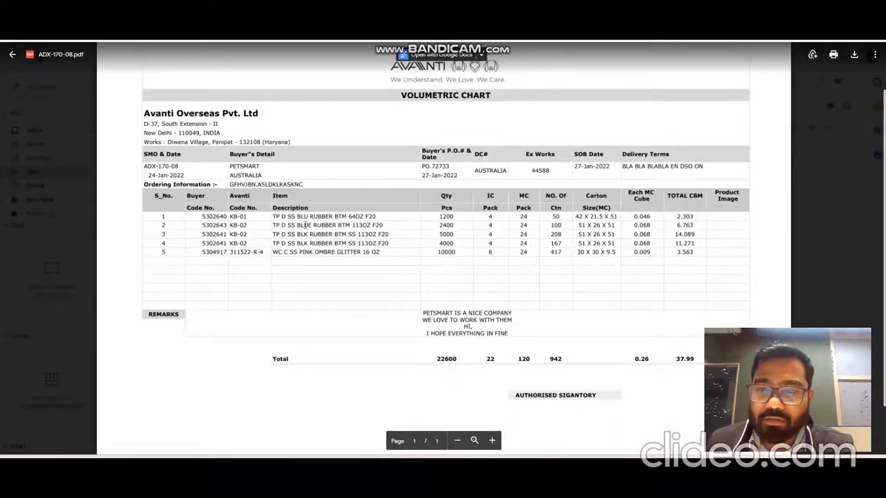
{"action": "scroll", "coordinate": [164, 222], "scroll_direction": "up", "scroll_amount": 2}
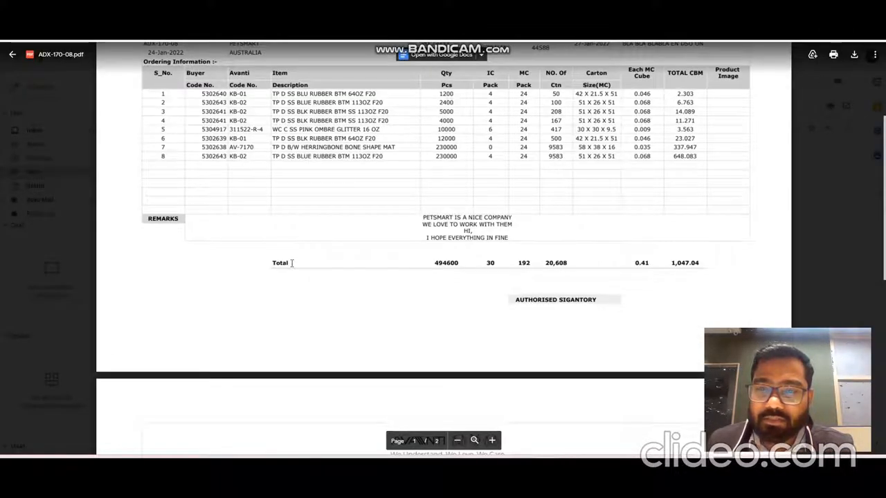
{"action": "scroll", "coordinate": [291, 263], "scroll_direction": "up", "scroll_amount": 3}
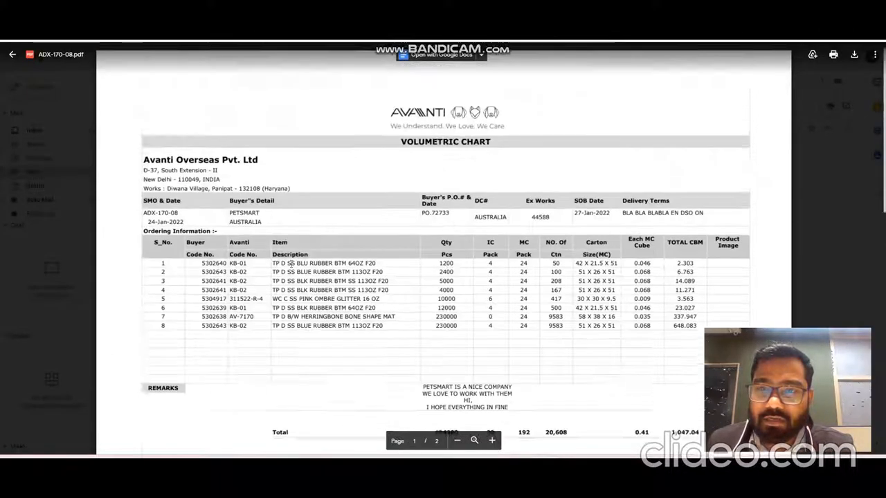
{"action": "scroll", "coordinate": [361, 257], "scroll_direction": "down", "scroll_amount": 7}
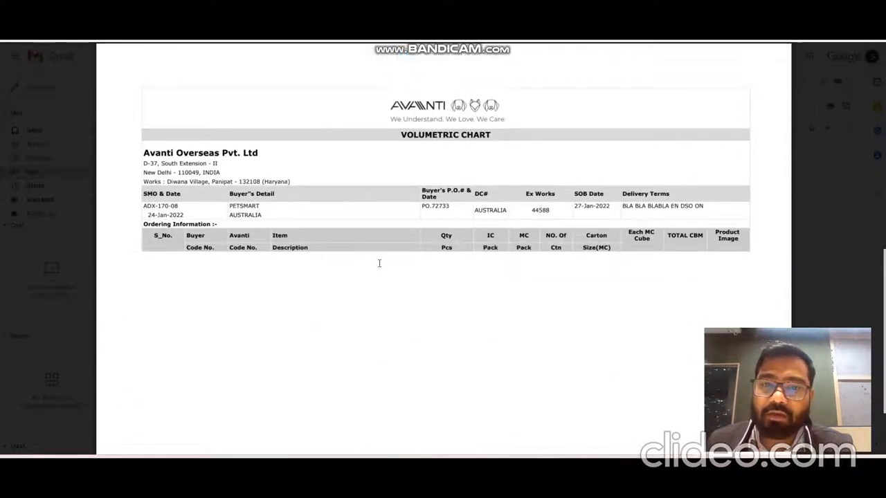
{"action": "scroll", "coordinate": [379, 263], "scroll_direction": "down", "scroll_amount": 2}
{"action": "scroll", "coordinate": [378, 263], "scroll_direction": "up", "scroll_amount": 10}
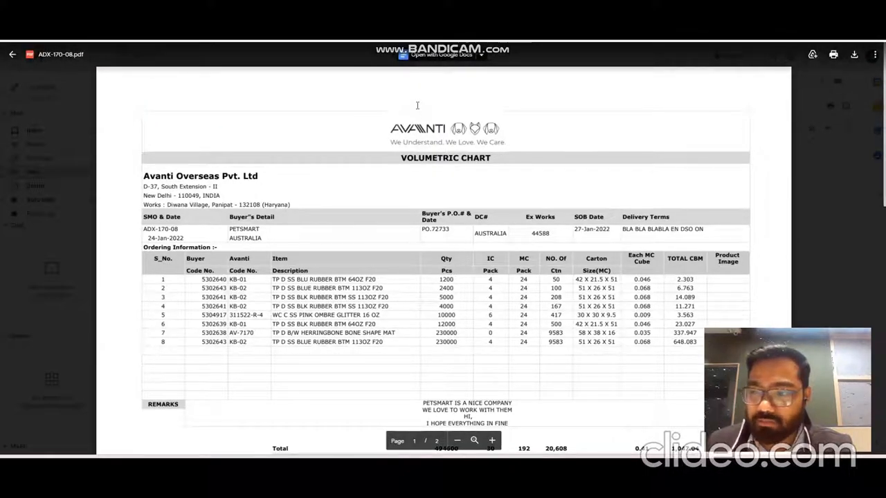
{"action": "left_click", "coordinate": [366, 13]}
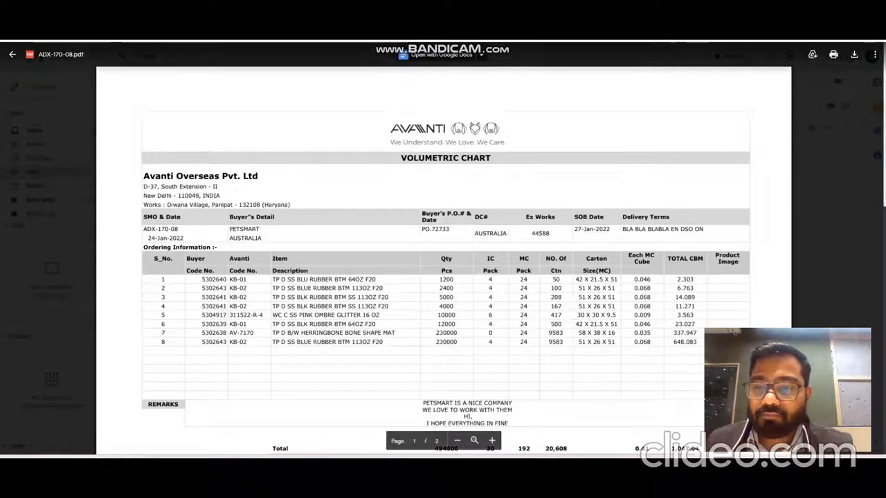
{"action": "left_click", "coordinate": [661, 472]}
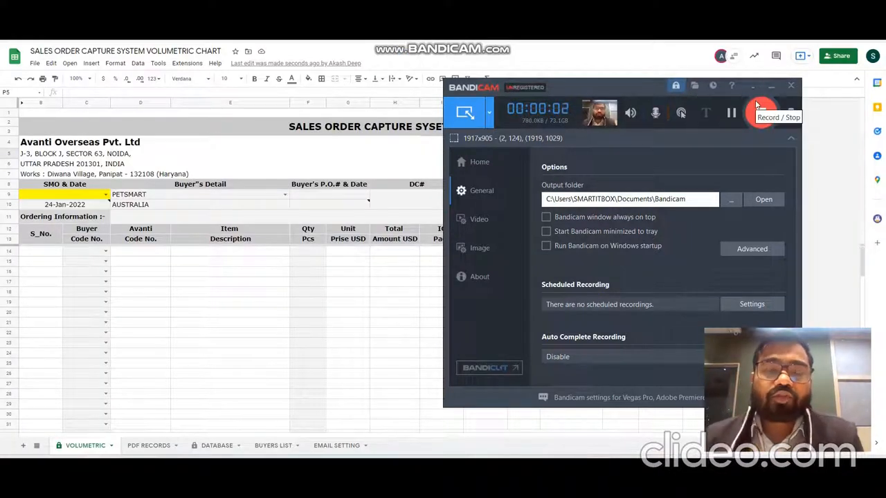
{"action": "left_click", "coordinate": [771, 86]}
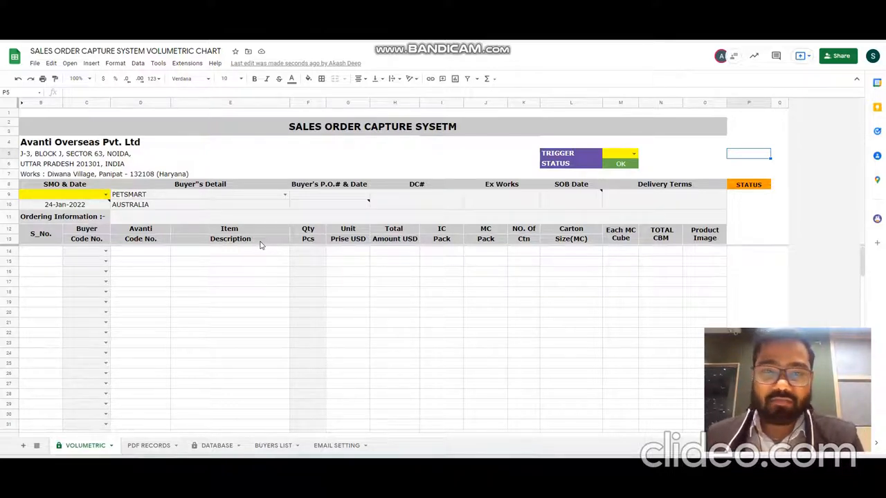
Choose CLASSIC as the order form's buyer and select that buyer's SMO number.
{"action": "left_click", "coordinate": [285, 194]}
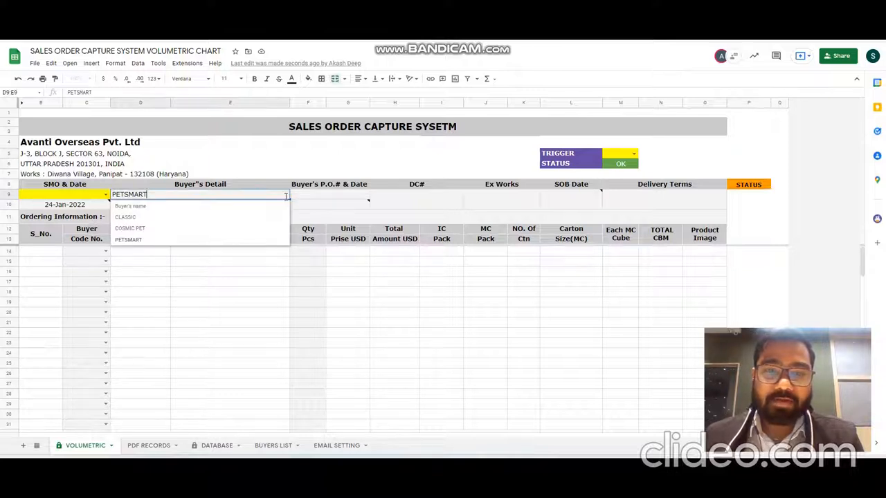
{"action": "left_click", "coordinate": [143, 219]}
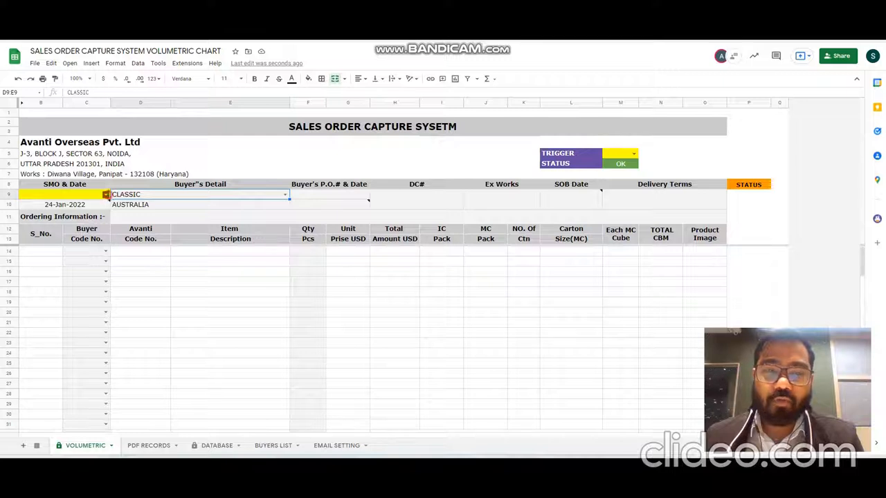
{"action": "double_click", "coordinate": [106, 195]}
{"action": "left_click", "coordinate": [66, 206]}
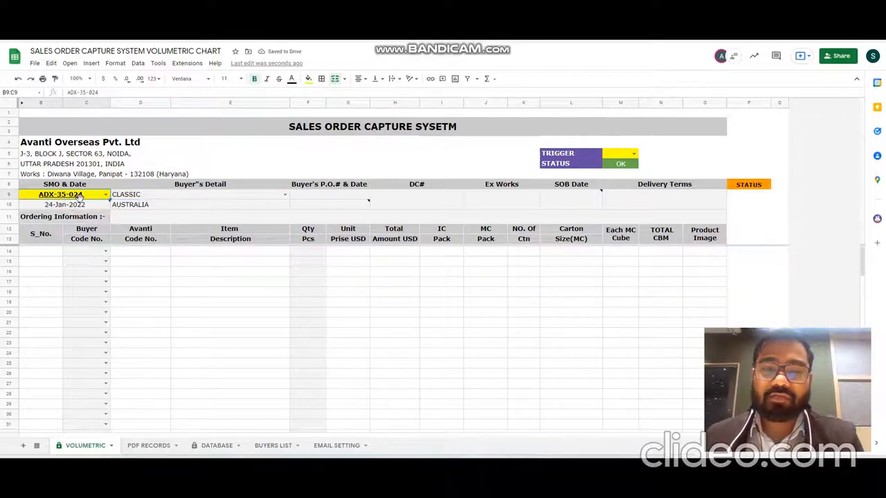
Set the order form's buyer to PETSMART and select that buyer's SMO number.
{"action": "left_click", "coordinate": [284, 194]}
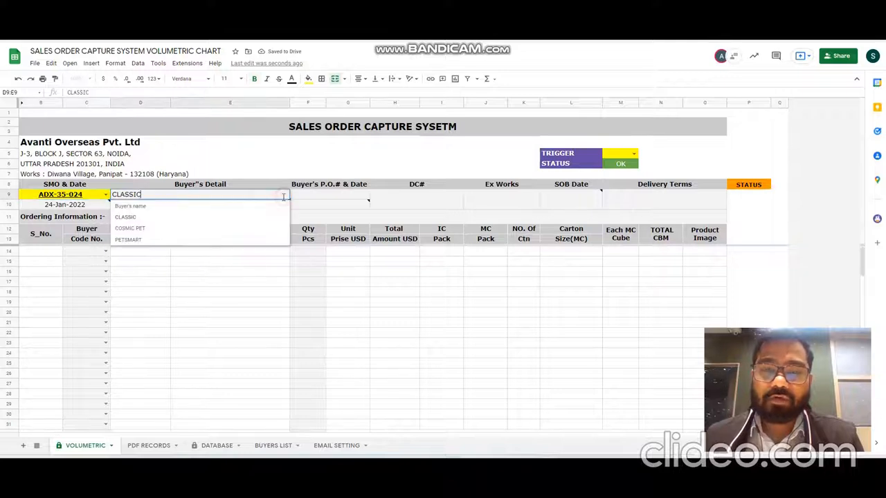
{"action": "left_click", "coordinate": [142, 240]}
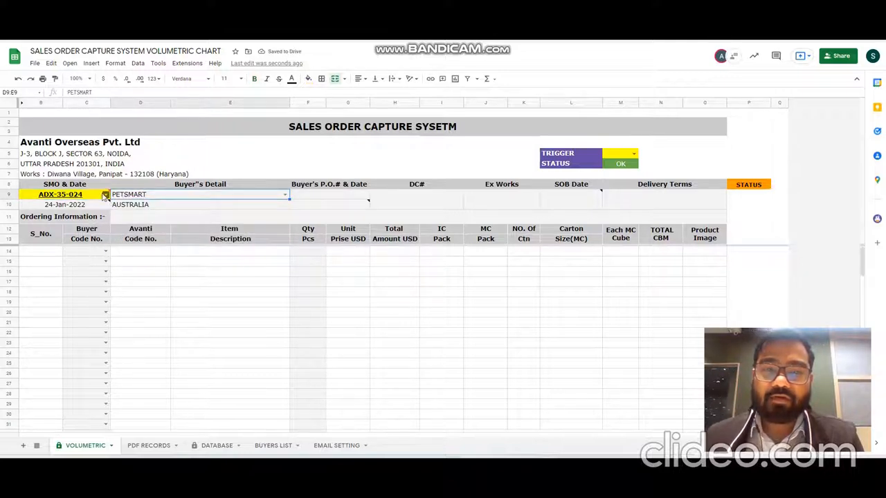
{"action": "mouse_move", "coordinate": [106, 196]}
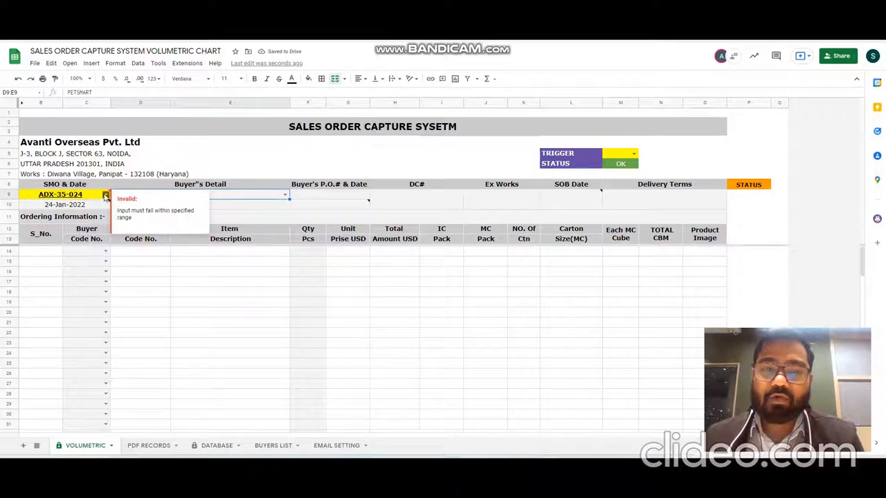
{"action": "left_click", "coordinate": [105, 196]}
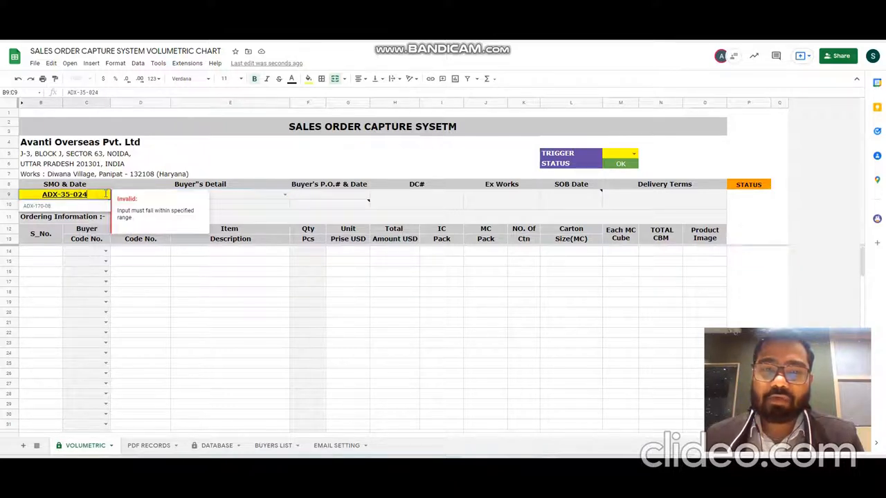
{"action": "left_click", "coordinate": [62, 206]}
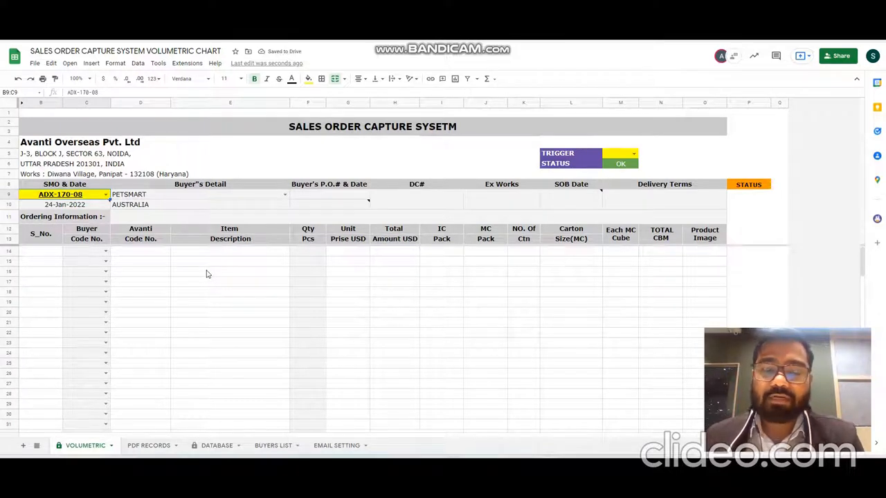
{"action": "left_click", "coordinate": [155, 208]}
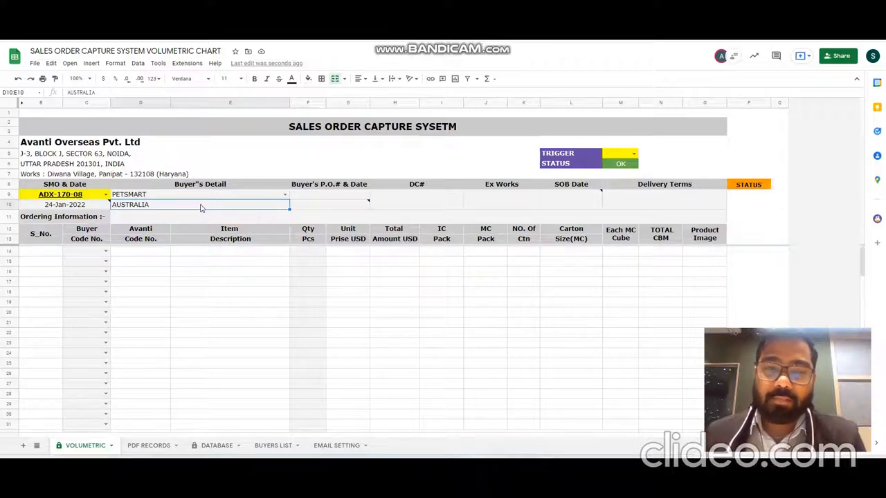
Enter the buyer's P.O. number and set the P.O. date to 27-Jan-2022.
{"action": "left_click", "coordinate": [315, 197]}
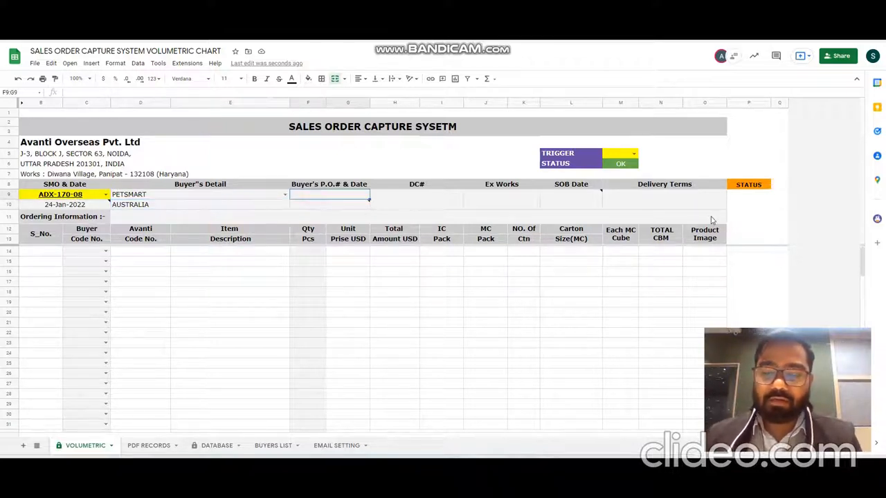
{"action": "key", "text": "Caps_Lock"}
{"action": "type", "text": "PO."}
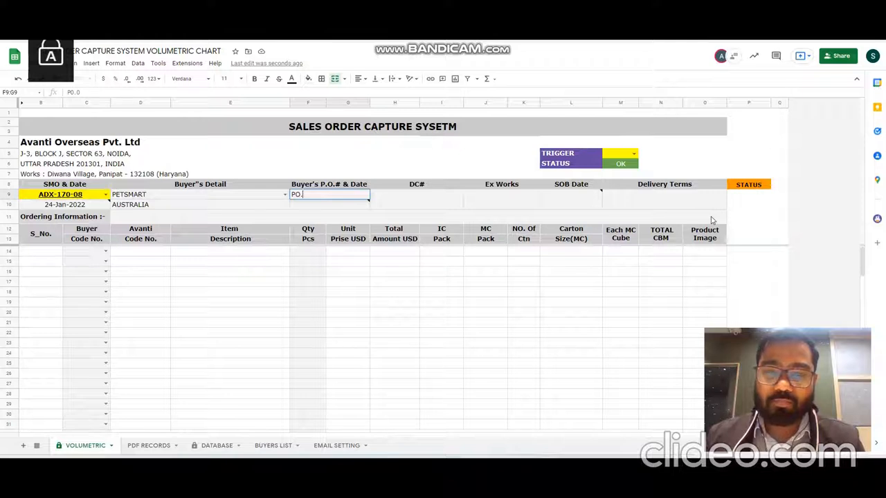
{"action": "type", "text": "72733"}
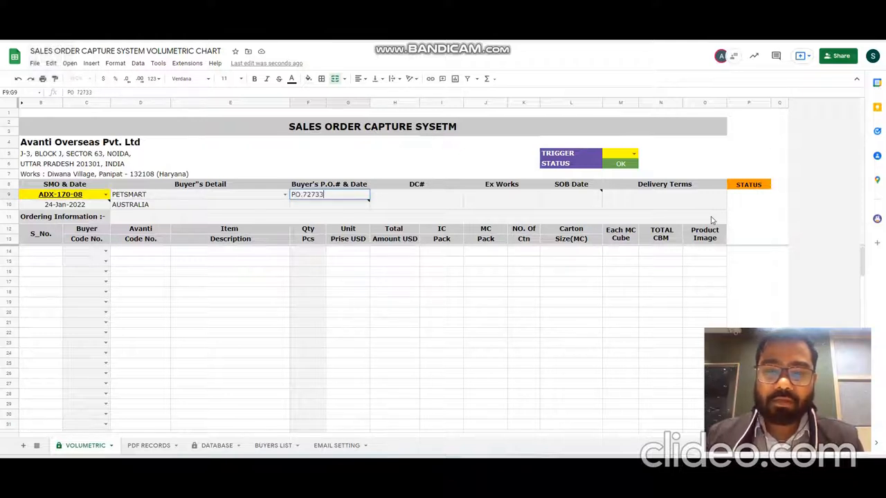
{"action": "key", "text": "Return"}
{"action": "key", "text": "ctrl+semicolon"}
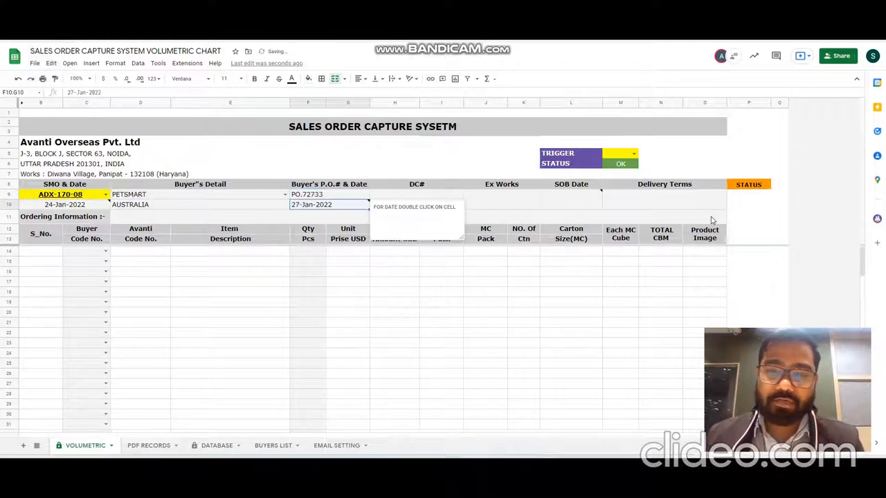
Enter AUSTRALIA as the DC# and 27 January 2022 as both the Ex Works and SOB dates.
{"action": "key", "text": "Right"}
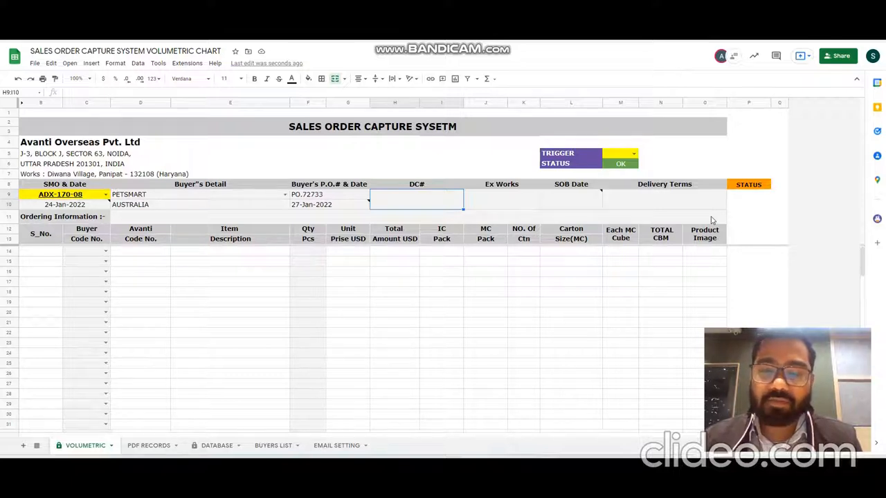
{"action": "type", "text": "A"}
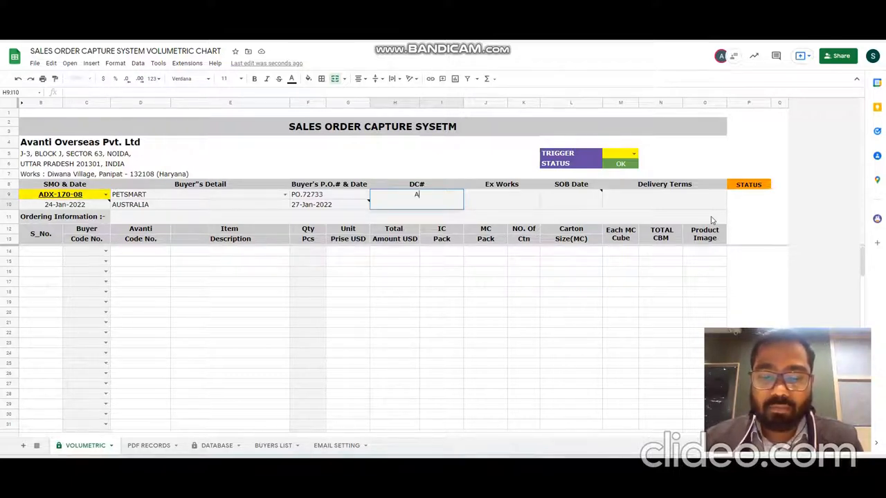
{"action": "type", "text": "USTRALIA"}
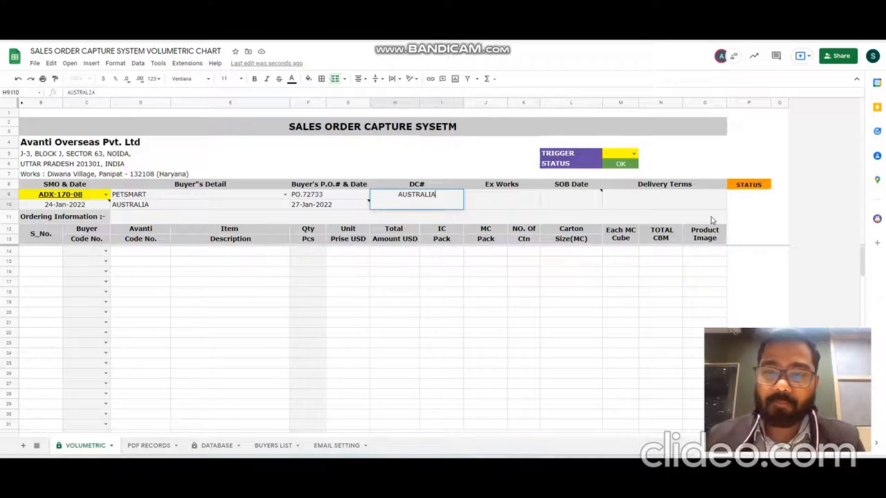
{"action": "key", "text": "Tab"}
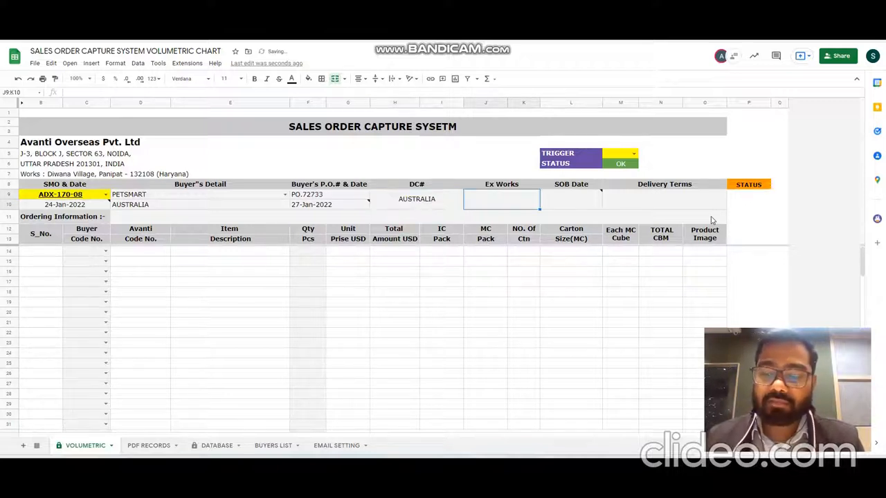
{"action": "key", "text": "ctrl+semicolon"}
{"action": "key", "text": "Tab"}
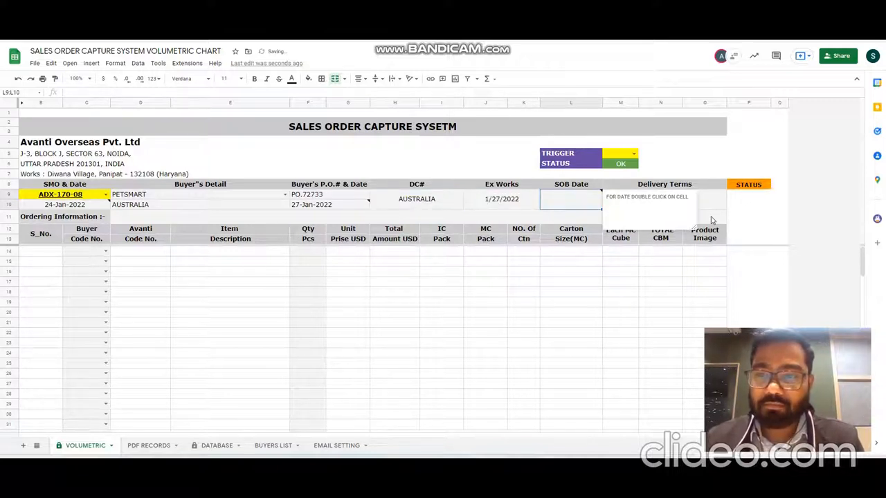
{"action": "key", "text": "ctrl+semicolon"}
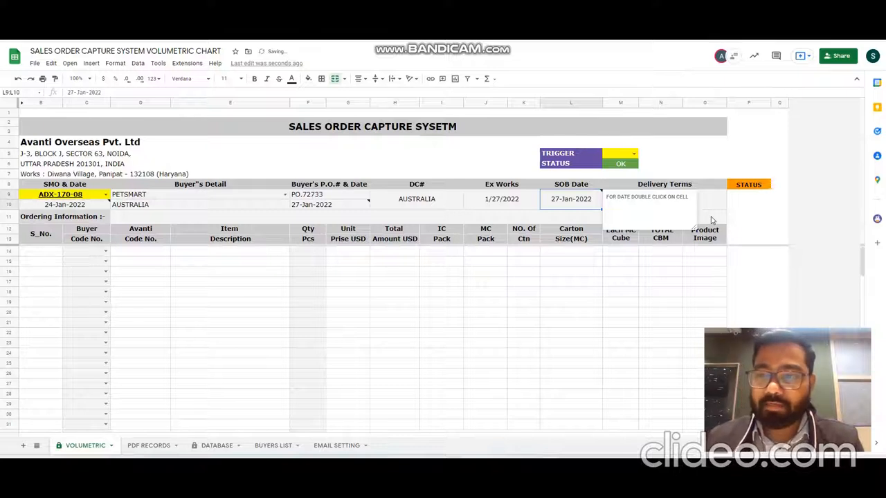
Enter "BLA BLA BLABLA EN DSO ON" as the order's delivery terms.
{"action": "key", "text": "Tab"}
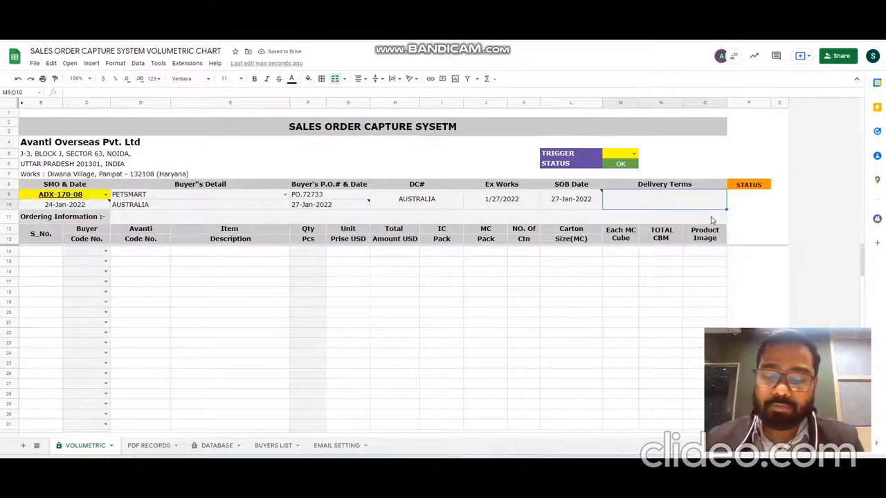
{"action": "type", "text": "BLA BL"}
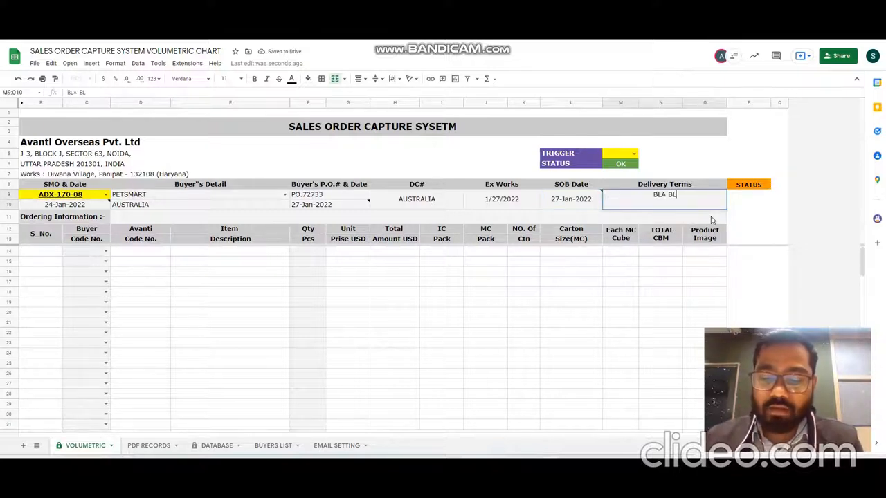
{"action": "type", "text": "A BLABLA"}
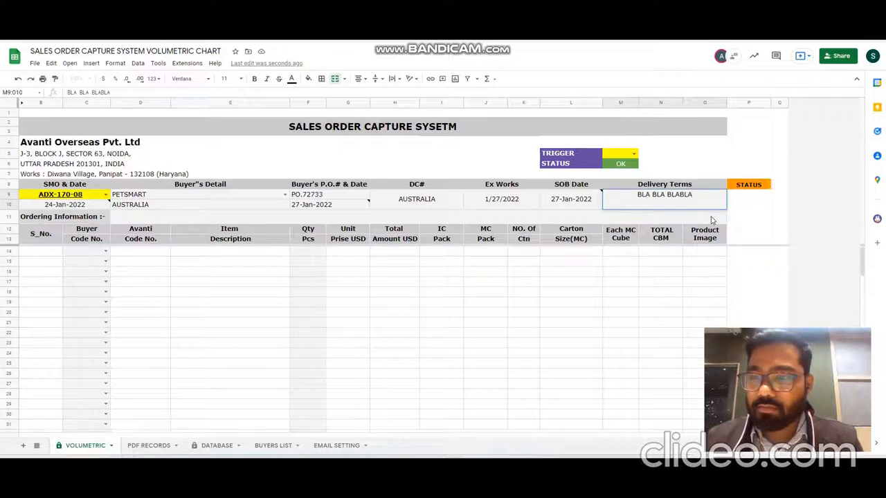
{"action": "type", "text": " EN DSO "}
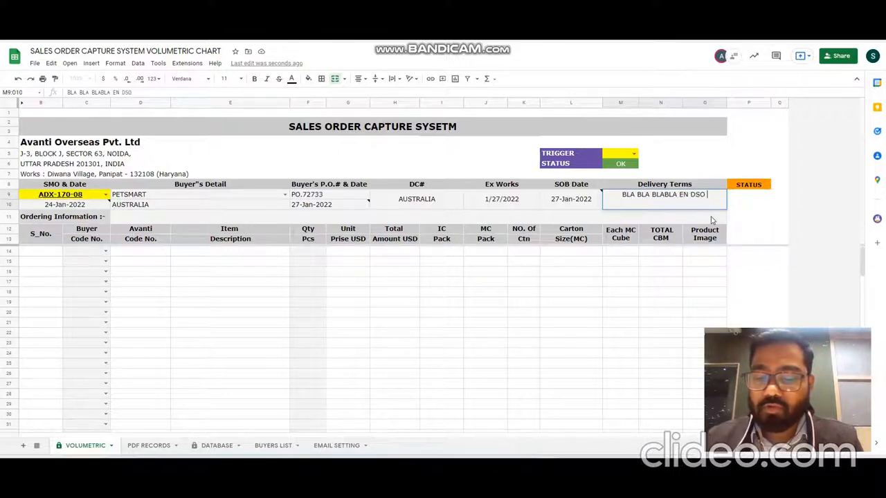
{"action": "type", "text": "ON"}
{"action": "key", "text": "Return"}
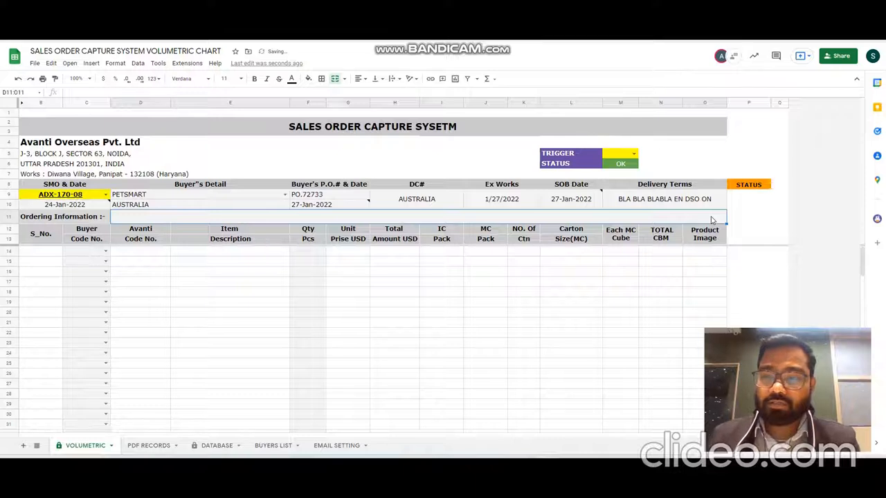
Enter "GFHVJBN.ASLDKLKASKNC" as the ordering information in row 11.
{"action": "key", "text": "Up"}
{"action": "key", "text": "Left"}
{"action": "key", "text": "Left"}
{"action": "key", "text": "Left"}
{"action": "key", "text": "Left"}
{"action": "key", "text": "Left"}
{"action": "key", "text": "Left"}
{"action": "key", "text": "Down"}
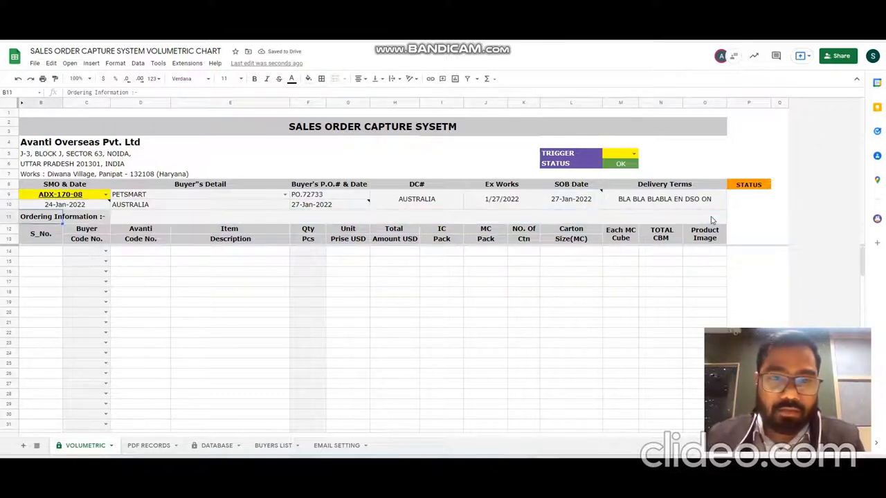
{"action": "key", "text": "Right"}
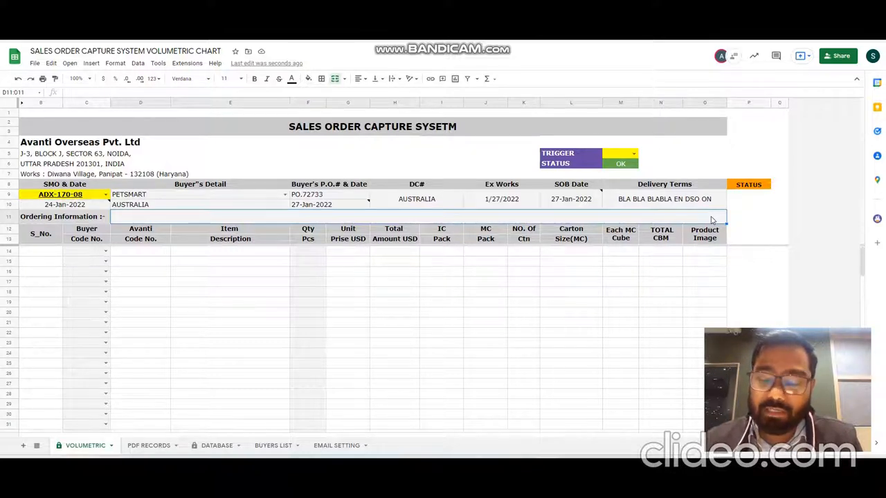
{"action": "type", "text": "GFHVJBN.ASLDKLKASKNC"}
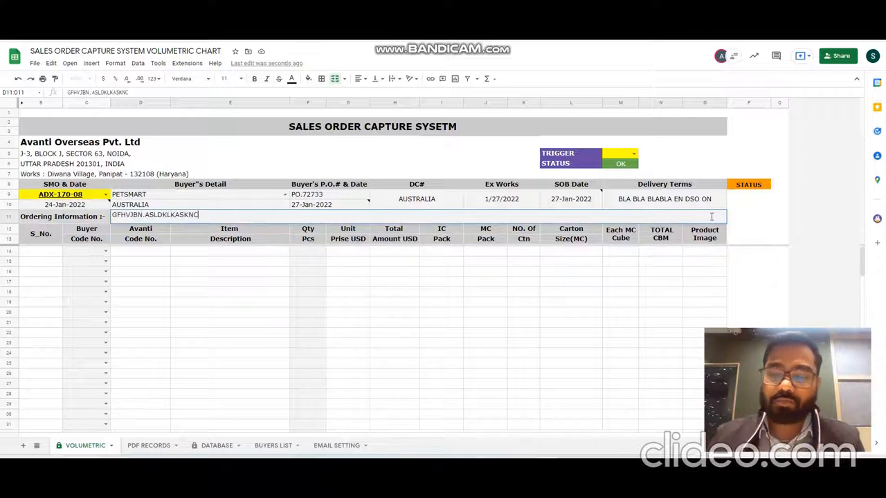
Commit the ordering information text in row 11.
{"action": "key", "text": "Return"}
{"action": "type", "text": "AS"}
{"action": "key", "text": "BackSpace"}
{"action": "type", "text": "vanti"}
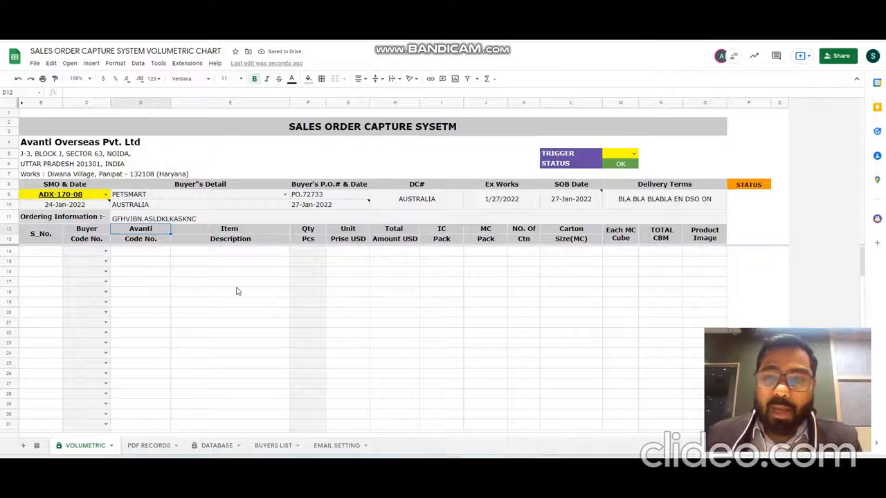
Fill the PETSMART buyer name cell with light orange.
{"action": "left_click", "coordinate": [144, 197]}
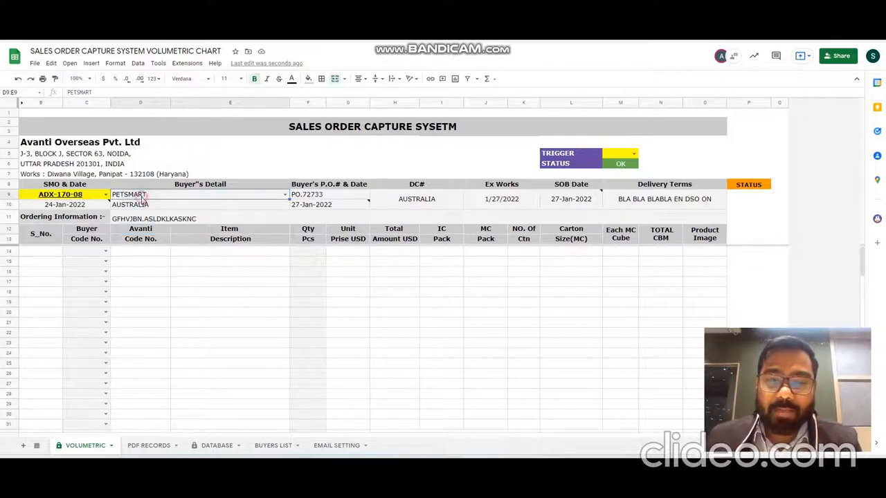
{"action": "left_click", "coordinate": [308, 78]}
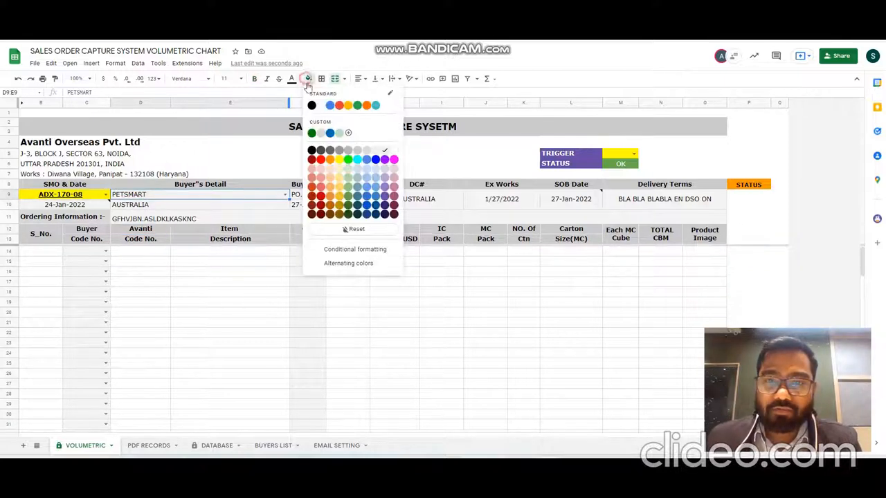
{"action": "left_click", "coordinate": [330, 169]}
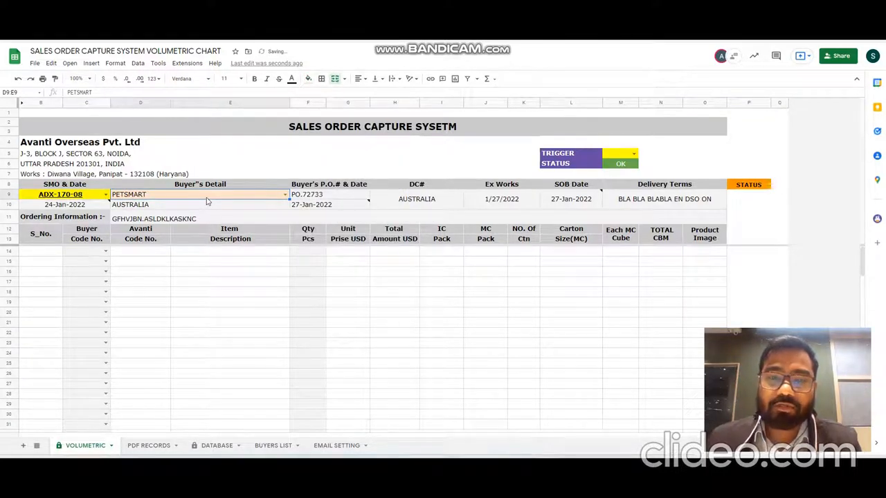
Choose buyer codes 5302640, 5302643 and 5302641 for the first three order lines, in rows 14 to 16.
{"action": "left_click", "coordinate": [94, 253]}
{"action": "left_click", "coordinate": [89, 272]}
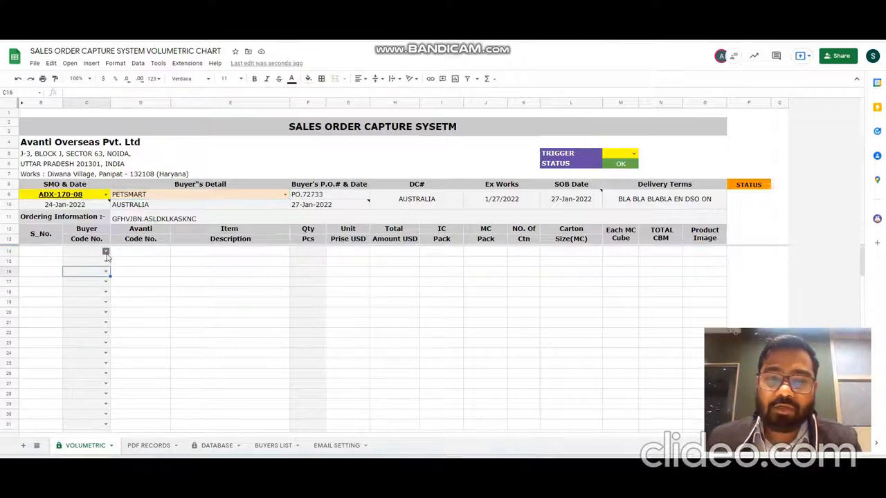
{"action": "left_click", "coordinate": [106, 253]}
{"action": "left_click", "coordinate": [87, 262]}
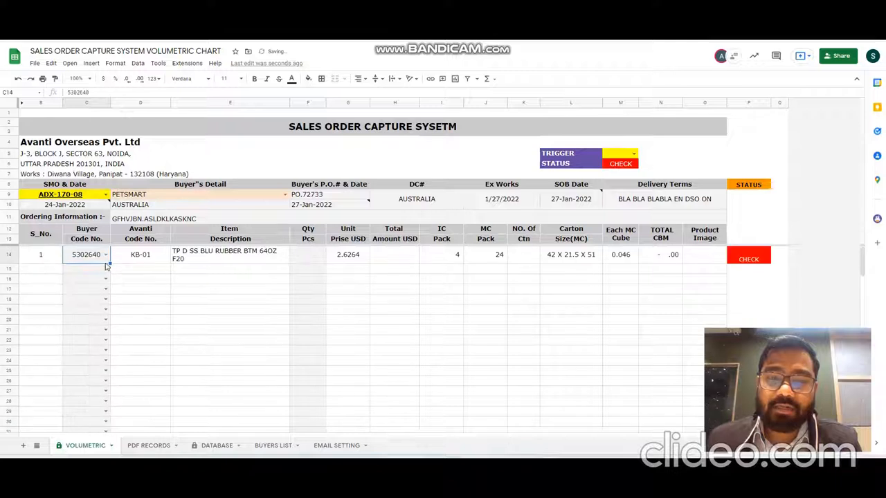
{"action": "left_click", "coordinate": [105, 272]}
{"action": "left_click", "coordinate": [90, 308]}
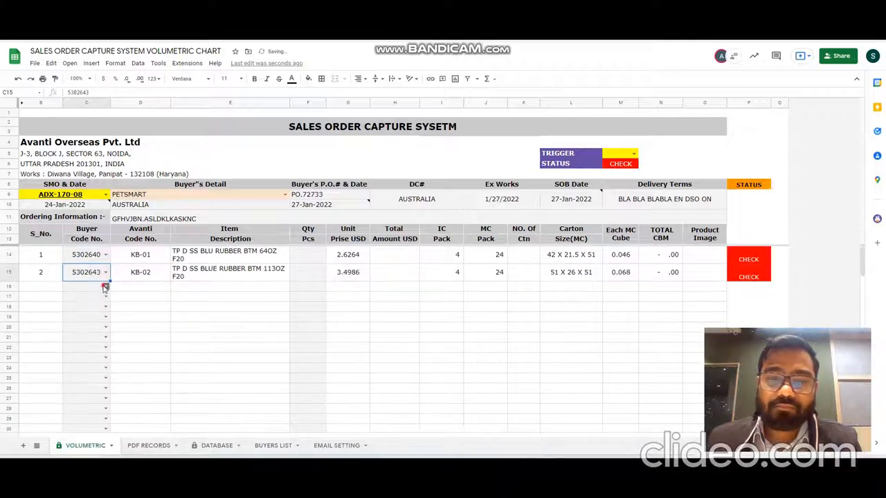
{"action": "left_click", "coordinate": [106, 287]}
{"action": "left_click", "coordinate": [86, 330]}
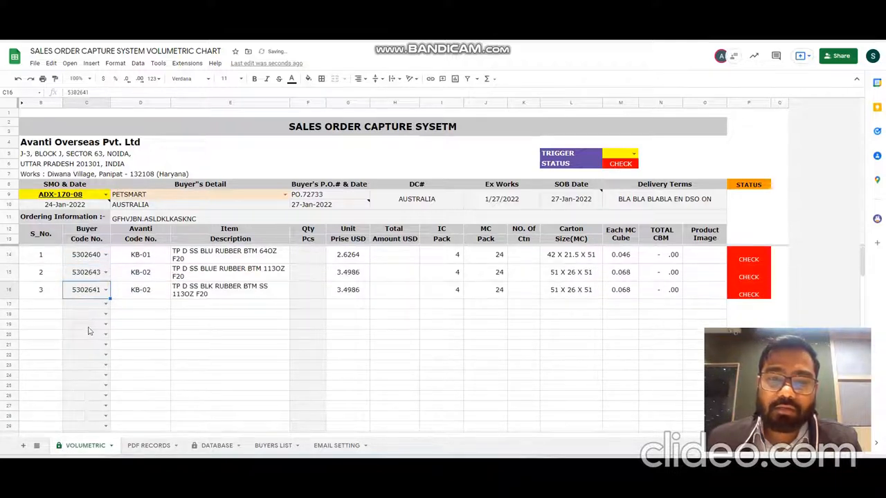
Try CLASSIC as the buyer against the chosen item codes and set the buyer back to PETSMART.
{"action": "left_click", "coordinate": [284, 196]}
{"action": "left_click", "coordinate": [148, 221]}
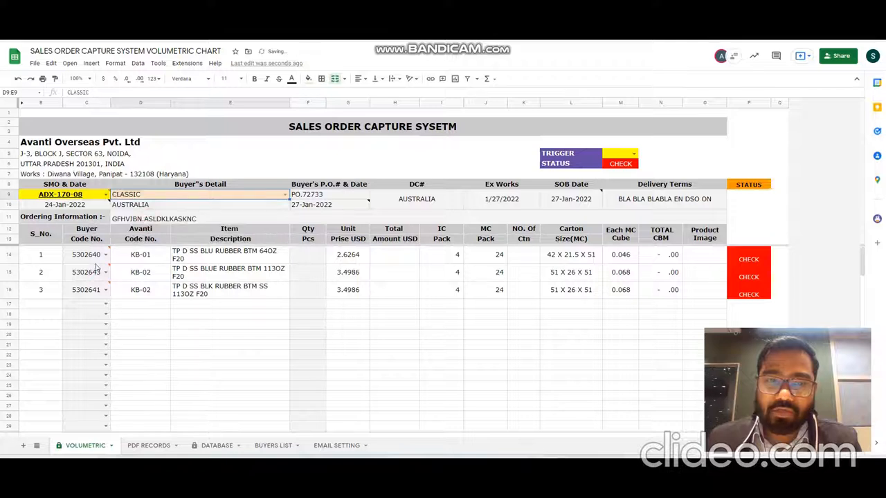
{"action": "mouse_move", "coordinate": [96, 294]}
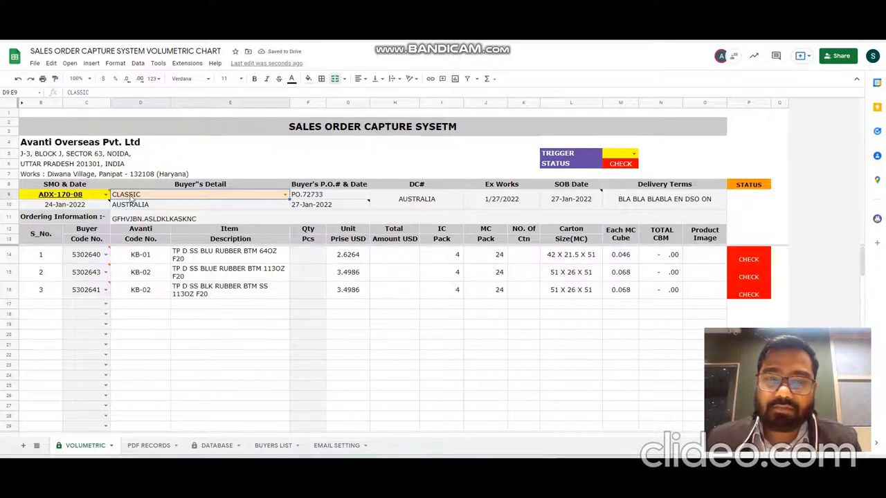
{"action": "left_click", "coordinate": [284, 194]}
{"action": "left_click", "coordinate": [128, 239]}
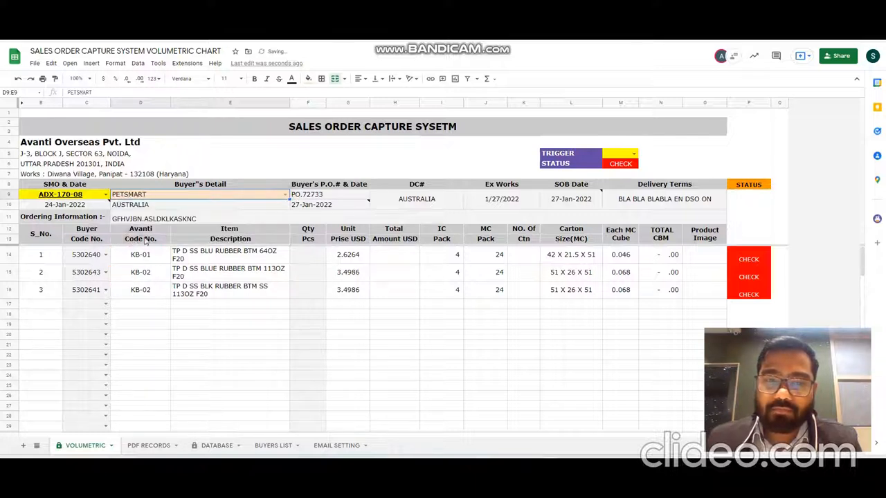
Choose buyer code 5302641 for row 17 and 5304917 for row 18.
{"action": "left_click", "coordinate": [105, 304]}
{"action": "left_click", "coordinate": [79, 350]}
{"action": "left_click", "coordinate": [105, 323]}
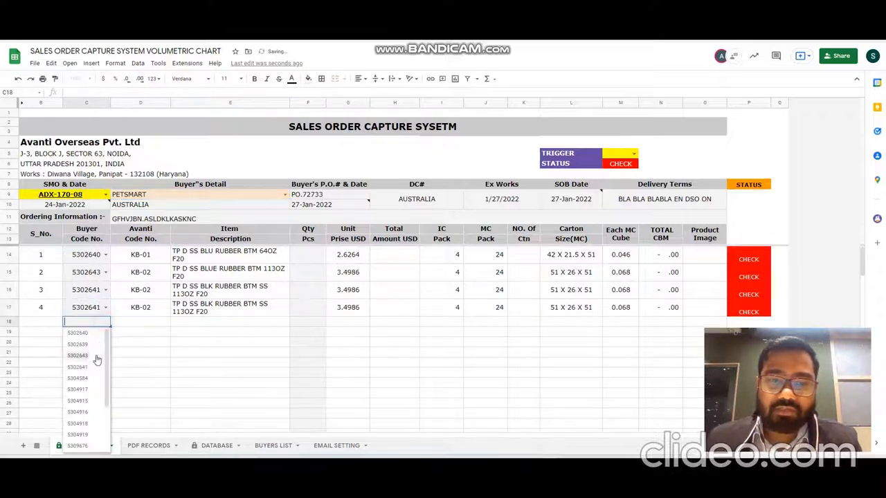
{"action": "left_click", "coordinate": [83, 386]}
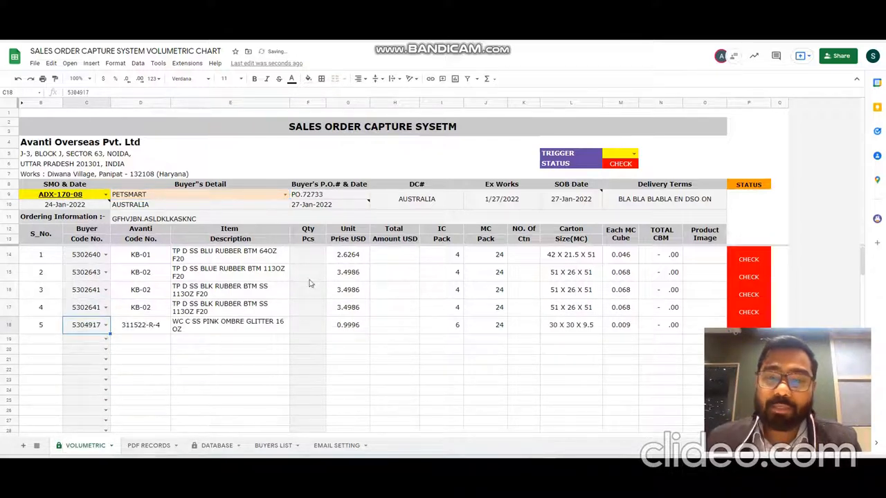
Enter the piece quantities 1200, 2400, 5000, 4000 and 10000 for the five order lines in rows 14 to 18.
{"action": "left_click", "coordinate": [307, 256]}
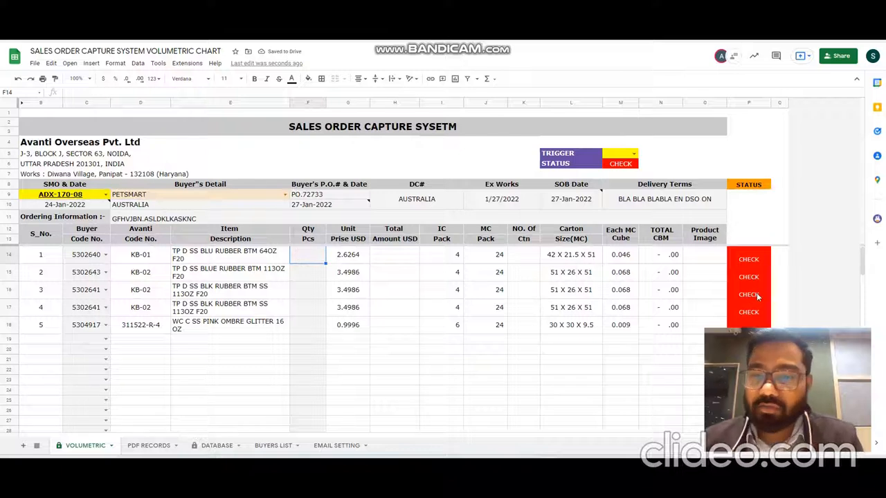
{"action": "type", "text": "1,200"}
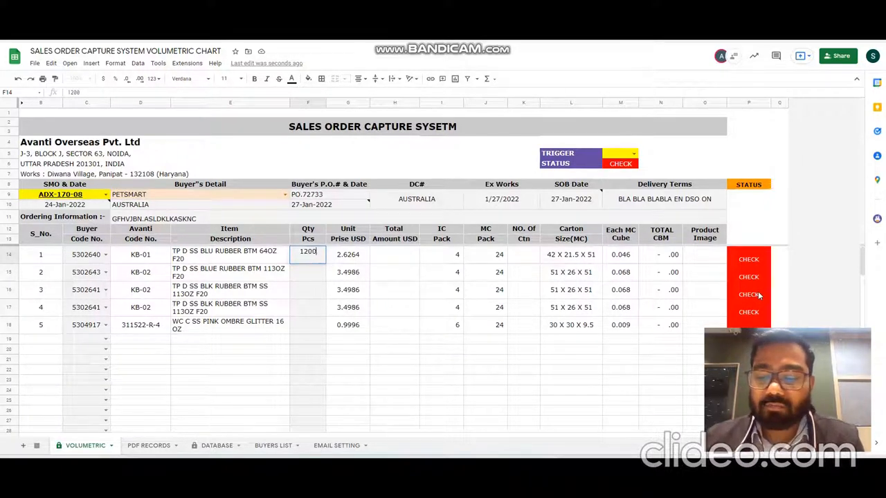
{"action": "key", "text": "Return"}
{"action": "type", "text": "2400"}
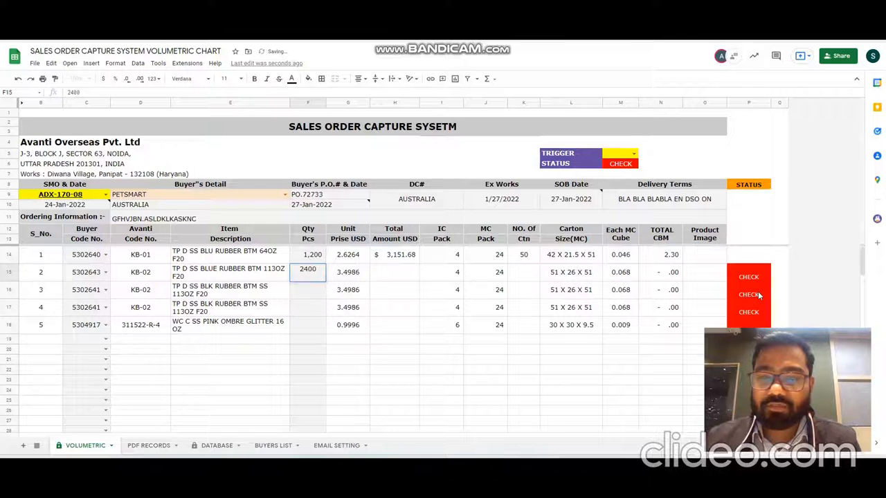
{"action": "key", "text": "Return"}
{"action": "type", "text": "5000"}
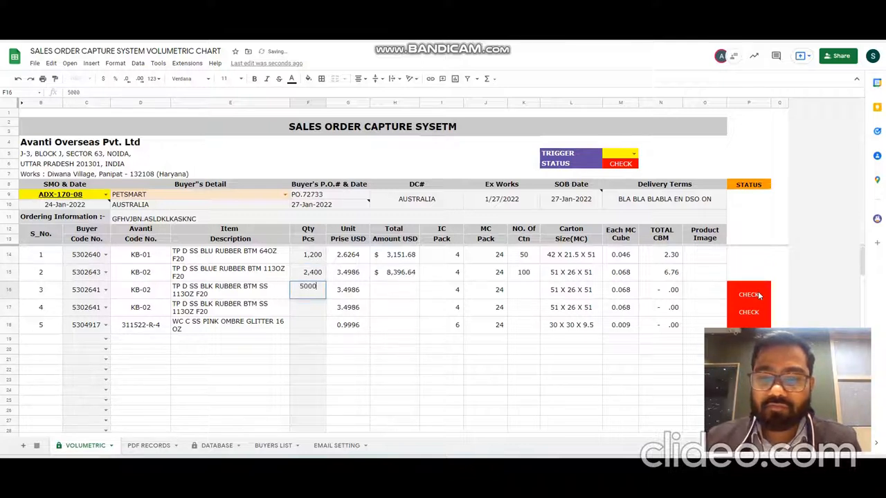
{"action": "key", "text": "Return"}
{"action": "type", "text": "4000"}
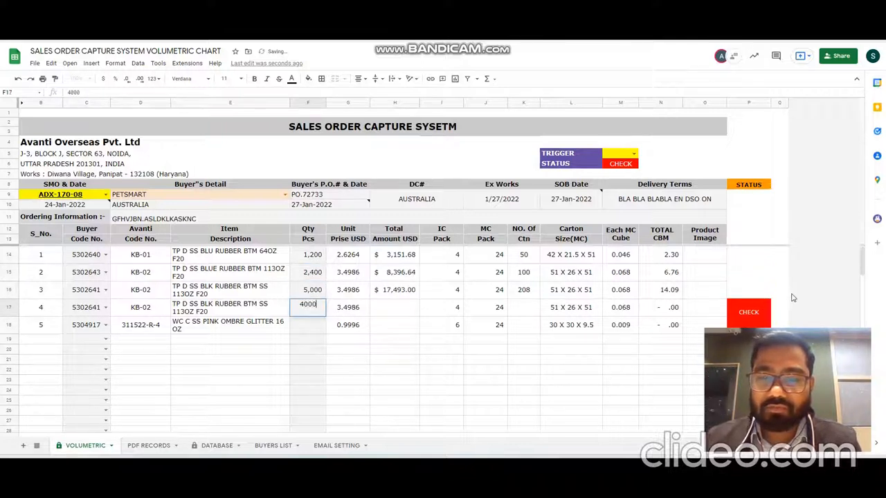
{"action": "key", "text": "Return"}
{"action": "type", "text": "100000"}
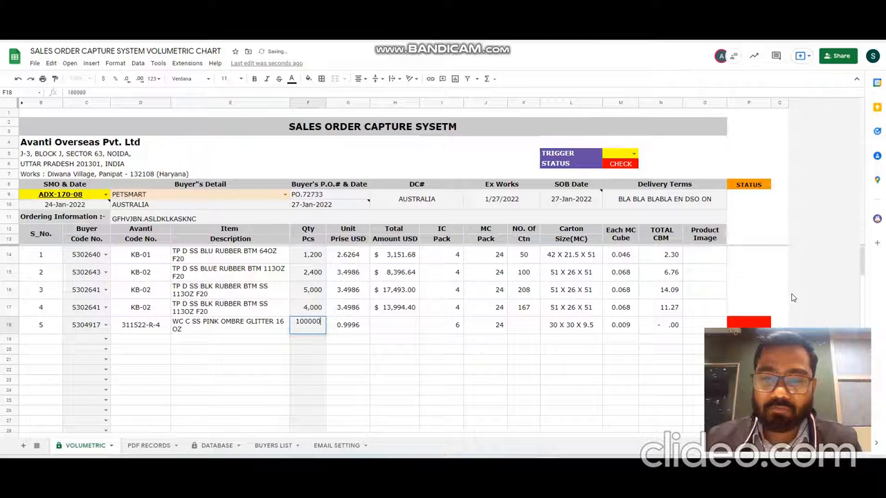
{"action": "key", "text": "BackSpace"}
{"action": "key", "text": "Return"}
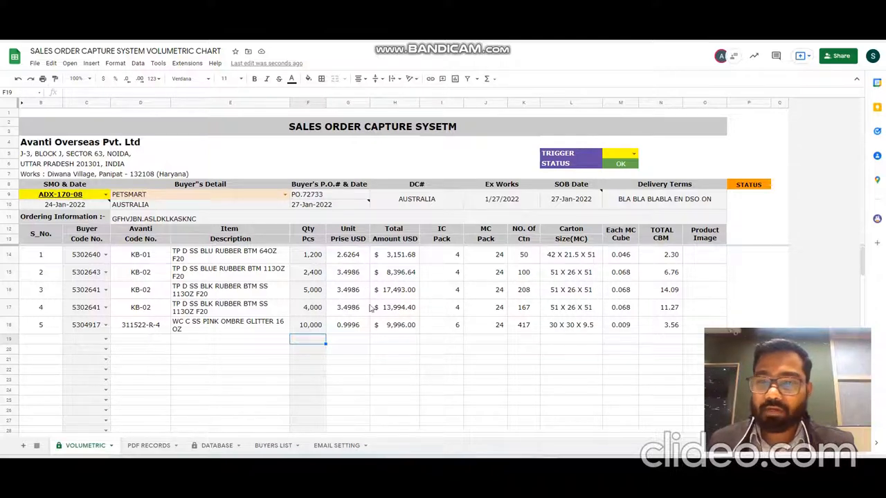
Add the lines "HI," and "I HOPE EVERYTHING IN FINE" below the existing text in the remarks beneath the order lines.
{"action": "scroll", "coordinate": [367, 306], "scroll_direction": "down", "scroll_amount": 5}
{"action": "scroll", "coordinate": [353, 311], "scroll_direction": "down", "scroll_amount": 10}
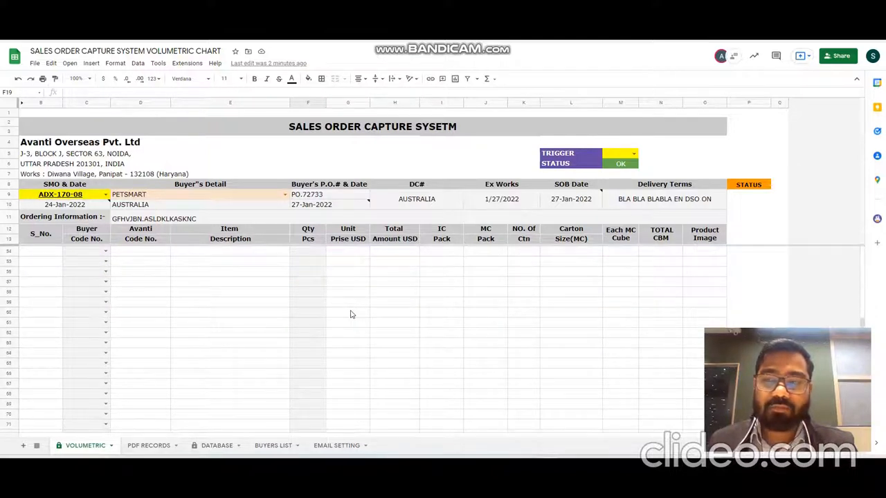
{"action": "scroll", "coordinate": [349, 308], "scroll_direction": "down", "scroll_amount": 5}
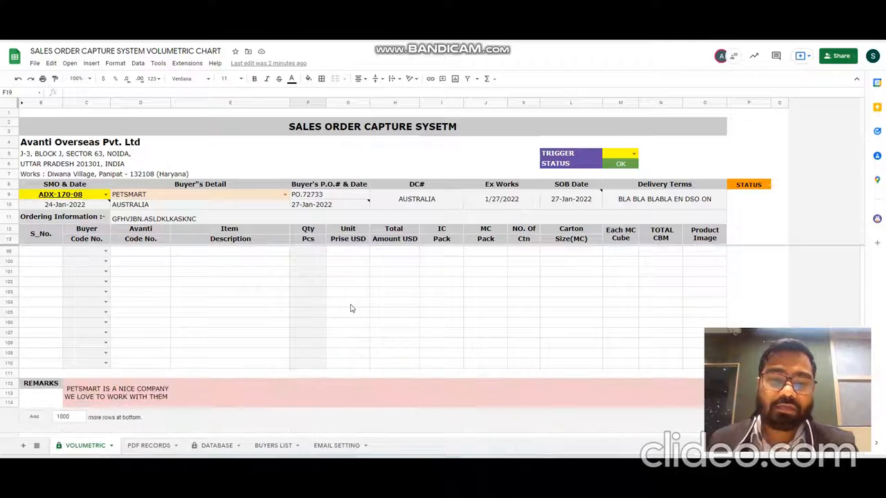
{"action": "left_click", "coordinate": [14, 364]}
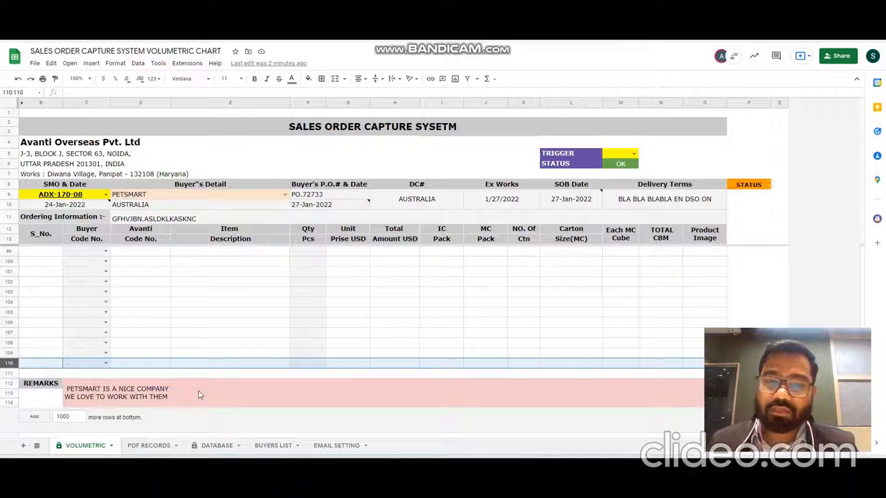
{"action": "left_click", "coordinate": [178, 400]}
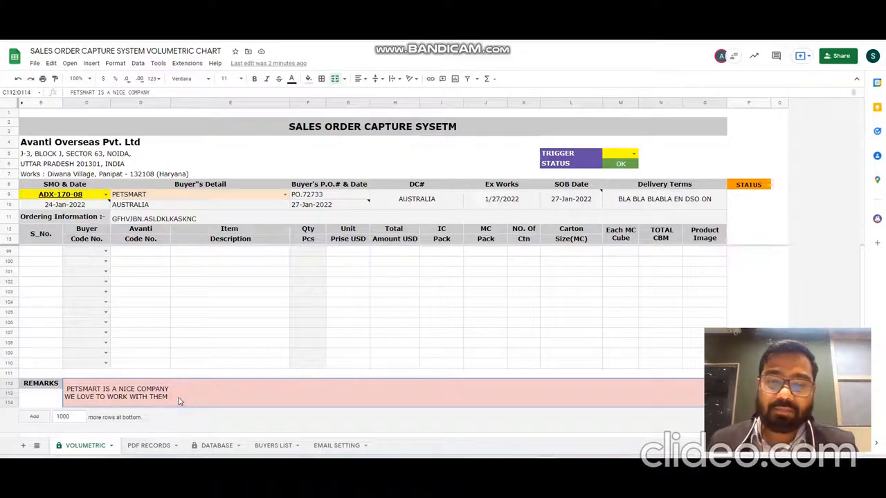
{"action": "double_click", "coordinate": [178, 401]}
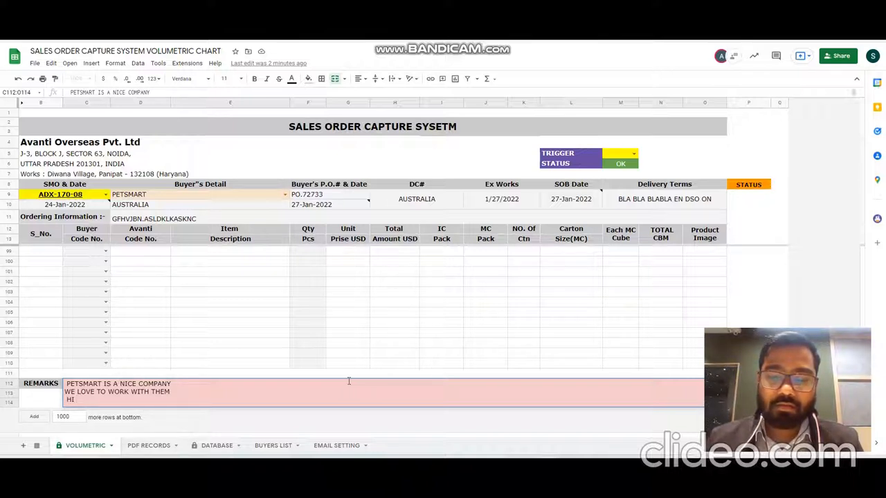
{"action": "type", "text": ", "}
{"action": "type", "text": "I H"}
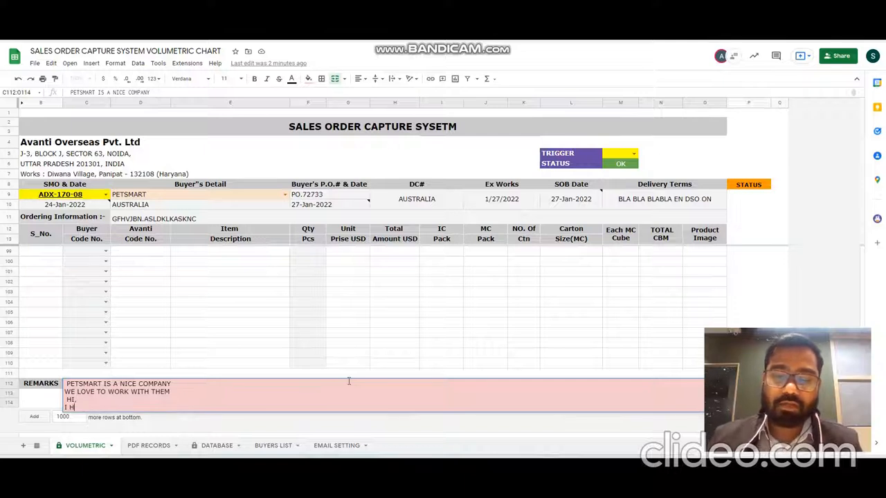
{"action": "type", "text": "OPE"}
{"action": "key", "text": "BackSpace"}
{"action": "key", "text": "BackSpace"}
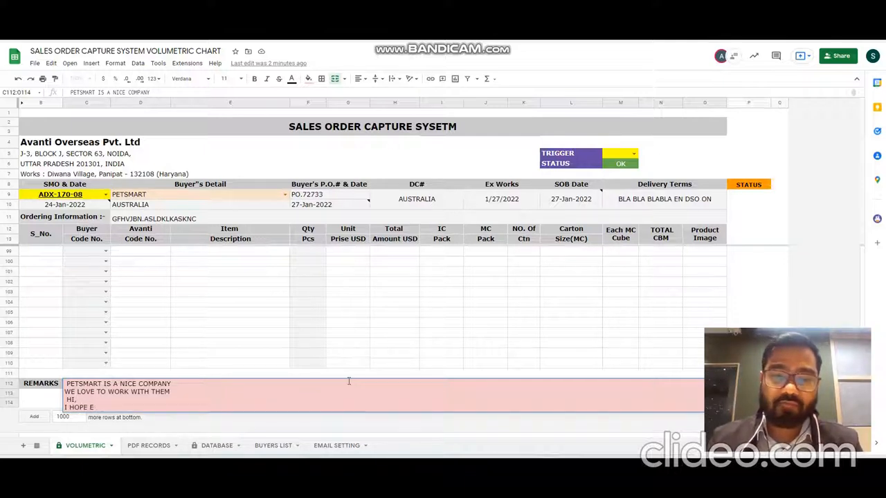
{"action": "type", "text": "VERYTHING "}
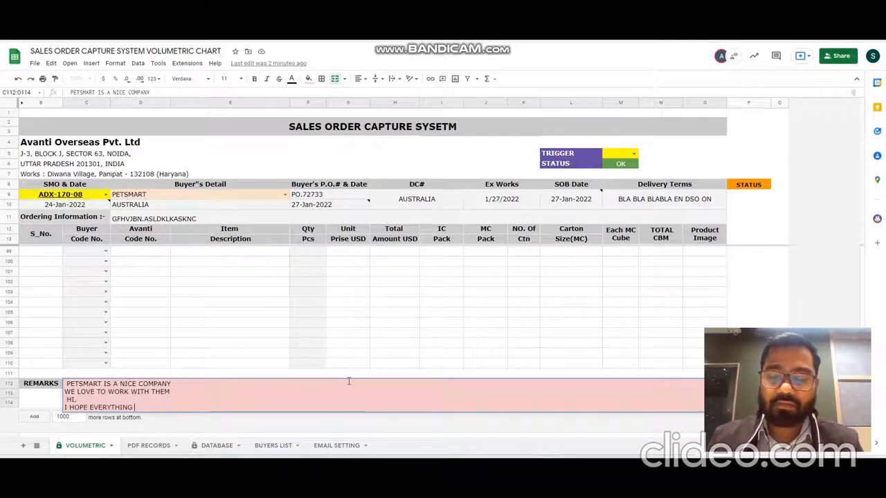
{"action": "type", "text": "IN"}
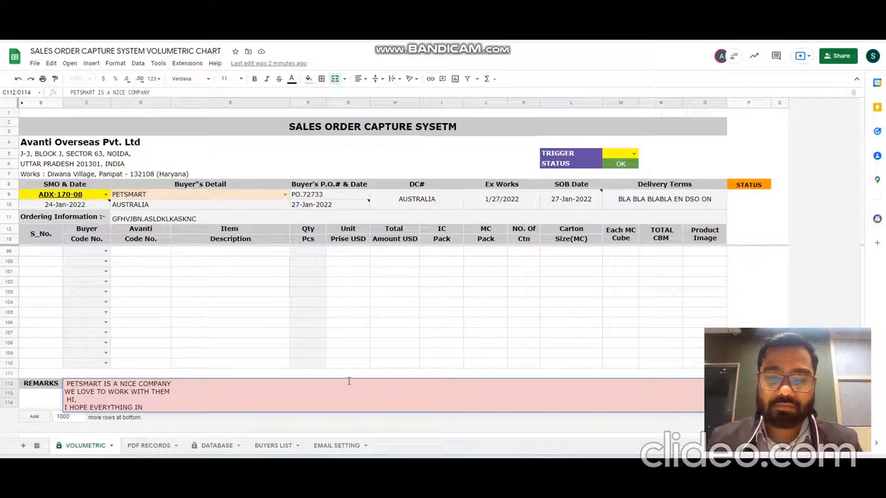
{"action": "type", "text": " FINE"}
{"action": "key", "text": "Return"}
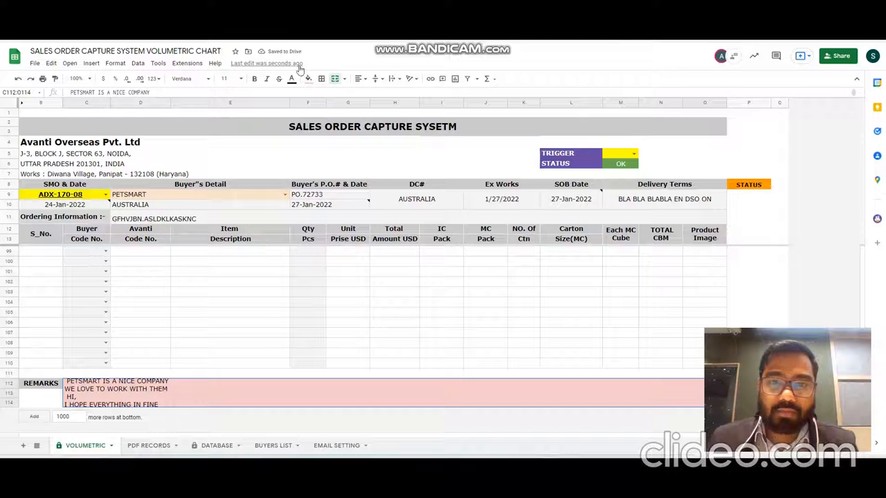
Set the font size of the remarks to 10.
{"action": "left_click", "coordinate": [228, 78]}
{"action": "type", "text": "10"}
{"action": "key", "text": "Return"}
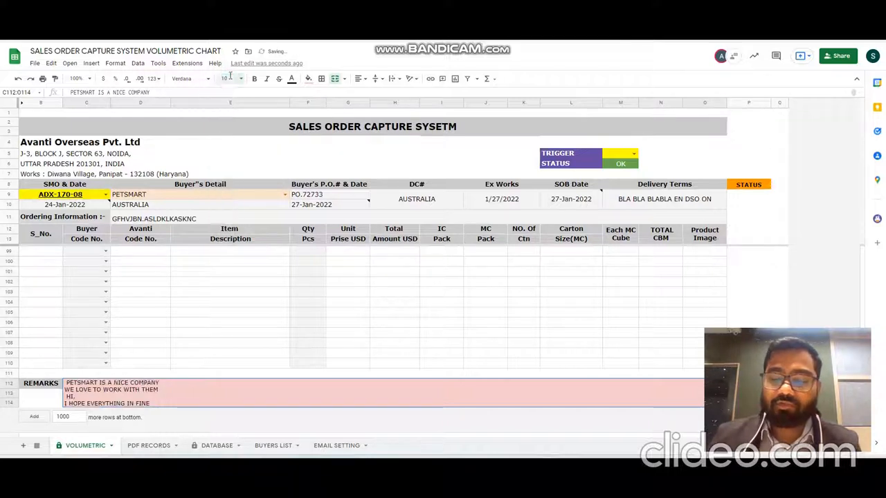
Generate the order's volumetric chart by setting the trigger to YES, and dismiss the message shown.
{"action": "left_click", "coordinate": [457, 157]}
{"action": "key", "text": "Down"}
{"action": "key", "text": "Down"}
{"action": "key", "text": "Down"}
{"action": "key", "text": "Down"}
{"action": "key", "text": "Down"}
{"action": "key", "text": "Down"}
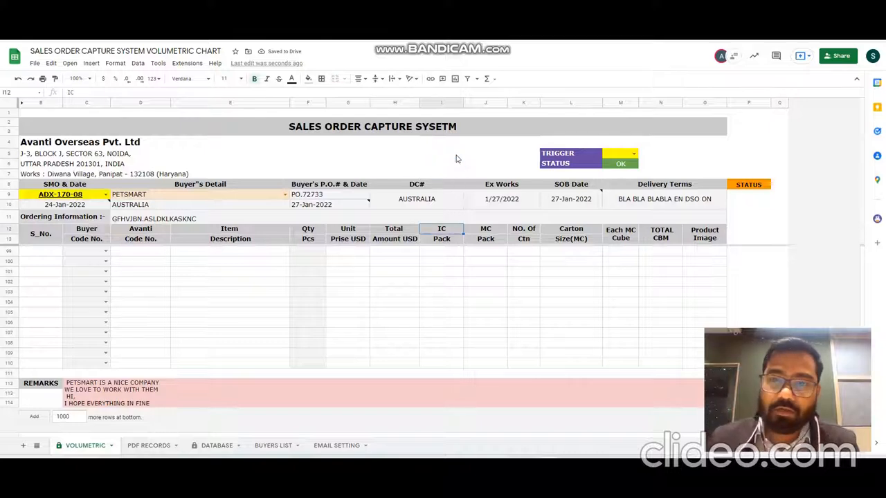
{"action": "key", "text": "Down"}
{"action": "key", "text": "Down"}
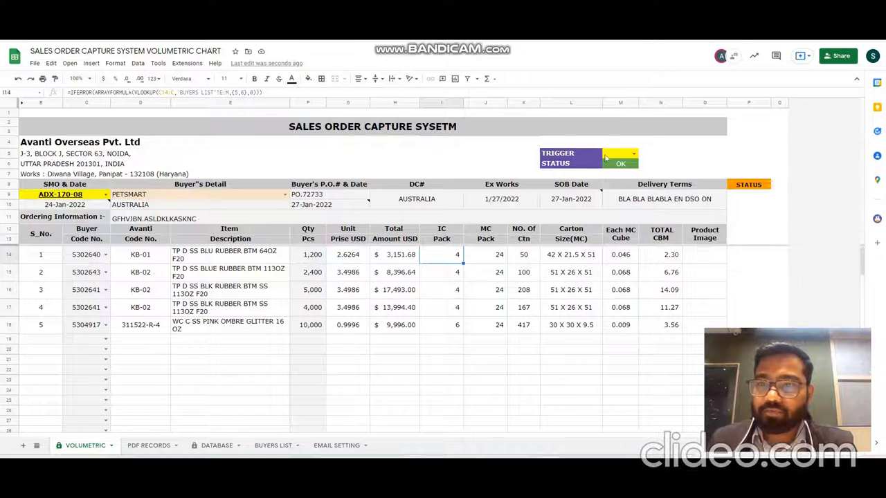
{"action": "left_click", "coordinate": [633, 154]}
{"action": "left_click", "coordinate": [618, 168]}
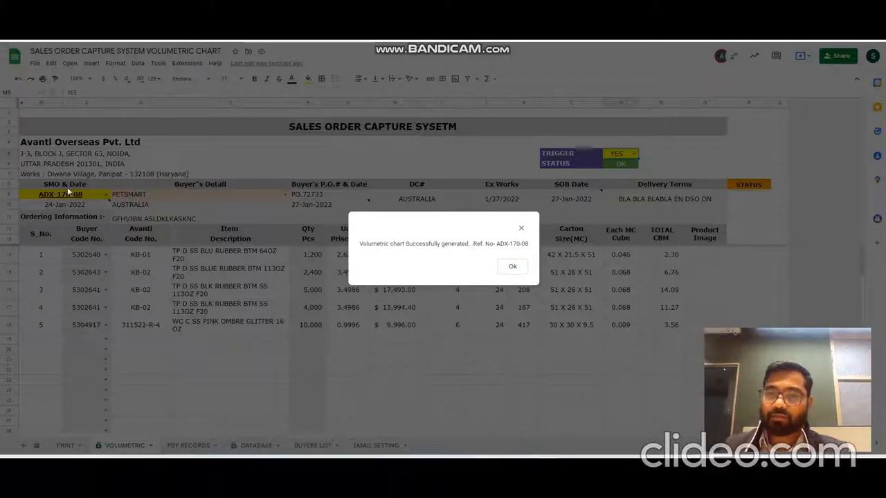
{"action": "left_click", "coordinate": [510, 266]}
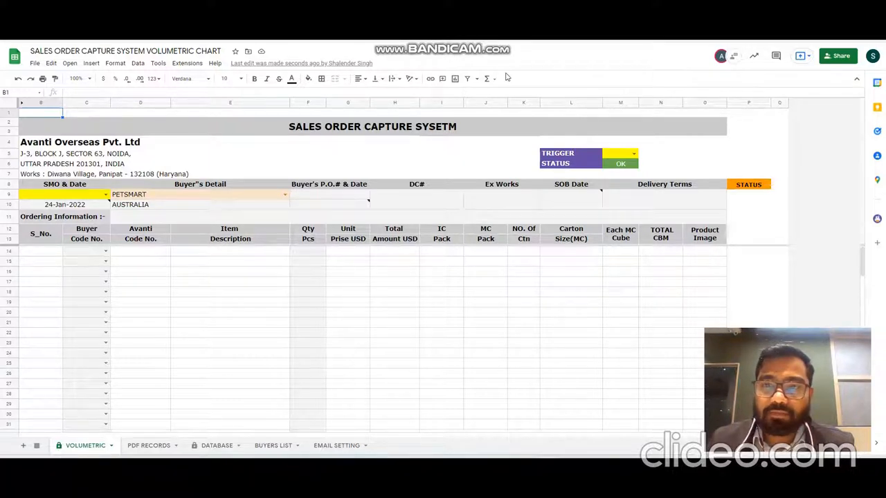
Switch to Gmail and open the sent PETSMART ADX-170-08 volumetric email addressed to the CEO.
{"action": "left_click", "coordinate": [416, 9]}
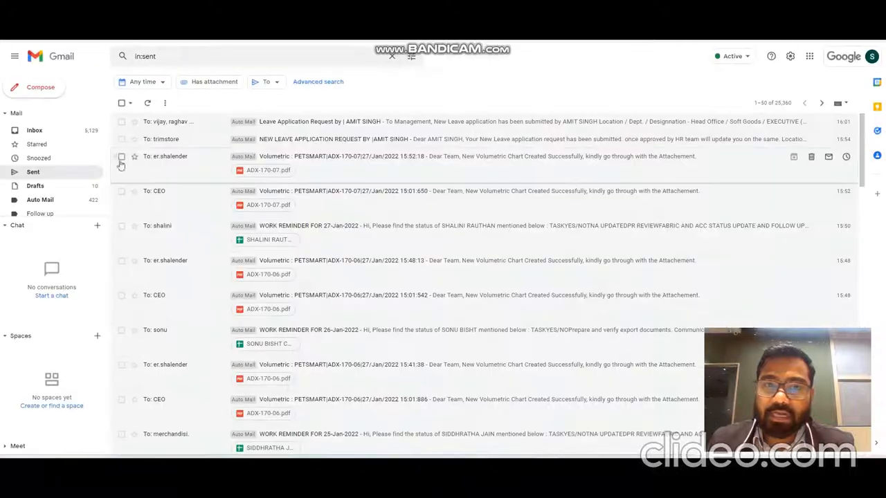
{"action": "left_click", "coordinate": [59, 175]}
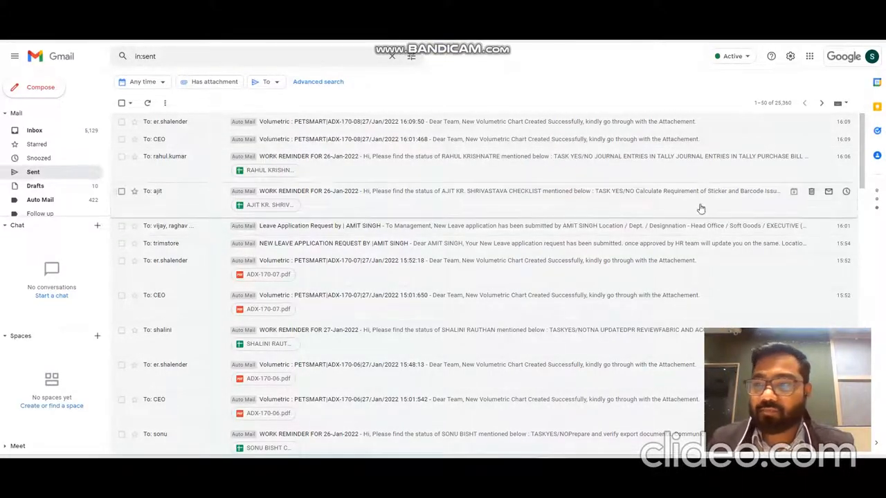
{"action": "left_click", "coordinate": [164, 141]}
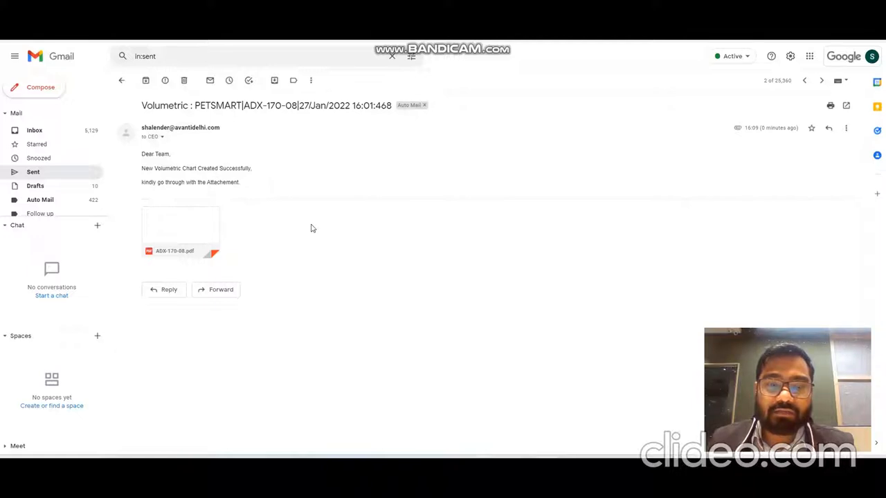
Open the attached ADX-170-08.pdf, examine the enlarged volumetric chart down to its totals and remarks, and close it.
{"action": "left_click", "coordinate": [177, 222]}
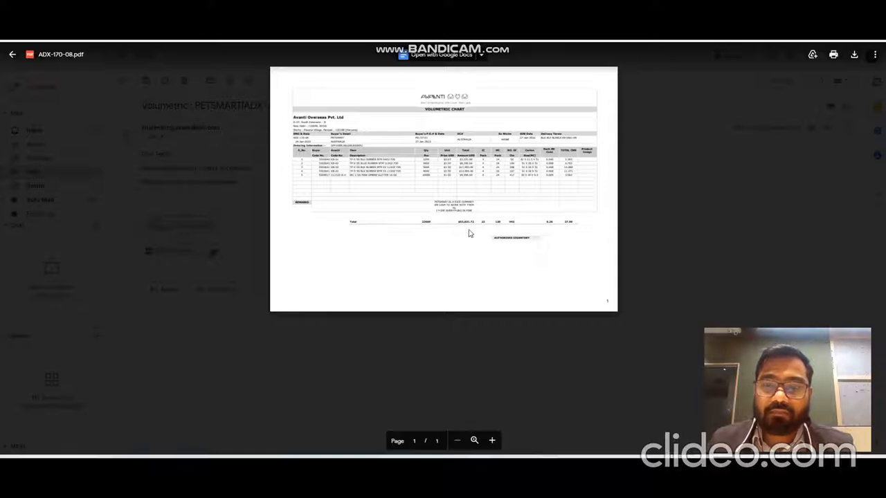
{"action": "left_click", "coordinate": [492, 441]}
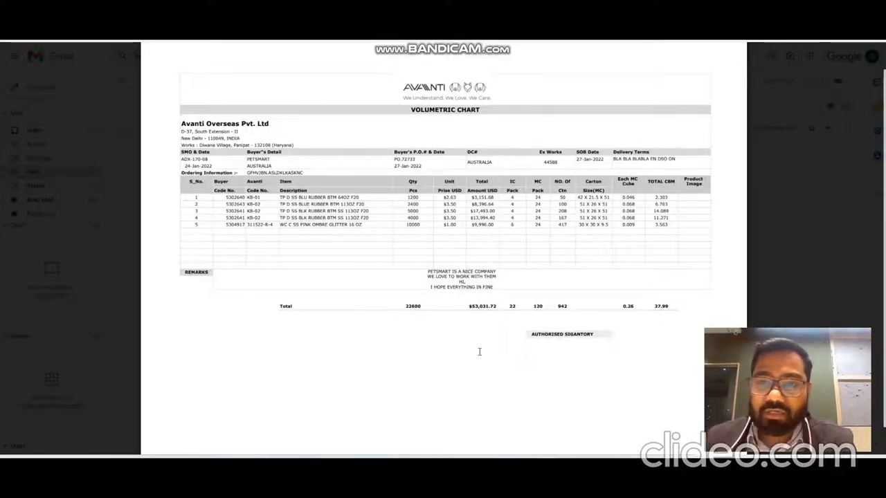
{"action": "scroll", "coordinate": [485, 350], "scroll_direction": "down", "scroll_amount": 1}
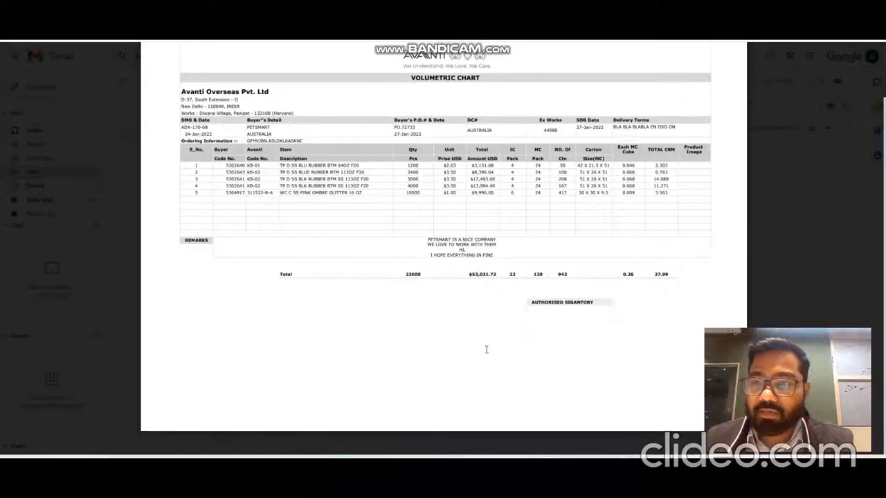
{"action": "scroll", "coordinate": [486, 349], "scroll_direction": "up", "scroll_amount": 2}
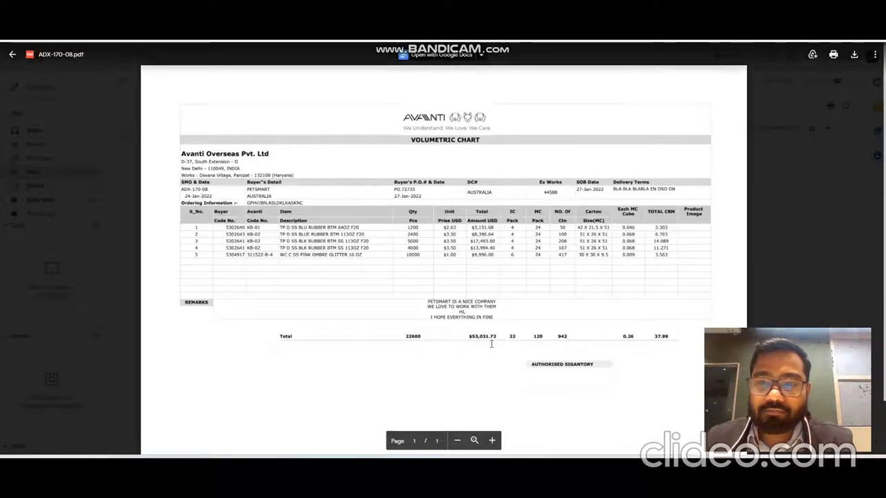
{"action": "scroll", "coordinate": [491, 344], "scroll_direction": "down", "scroll_amount": 2}
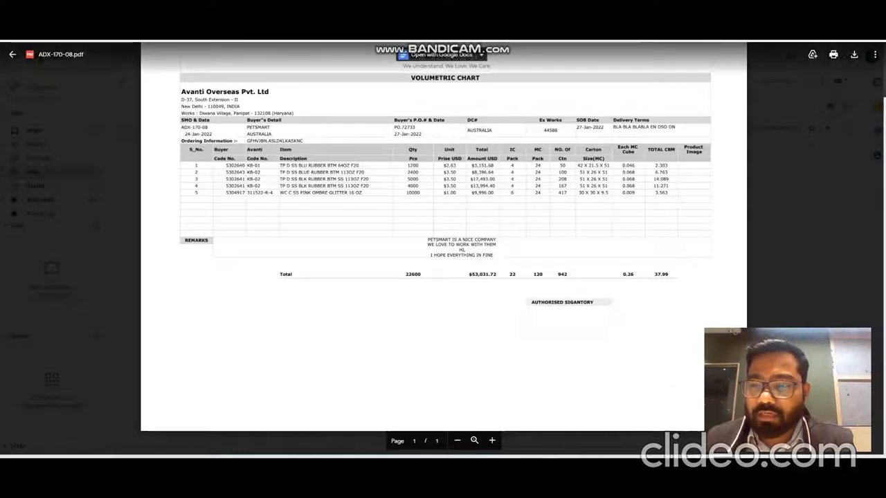
{"action": "key", "text": "Escape"}
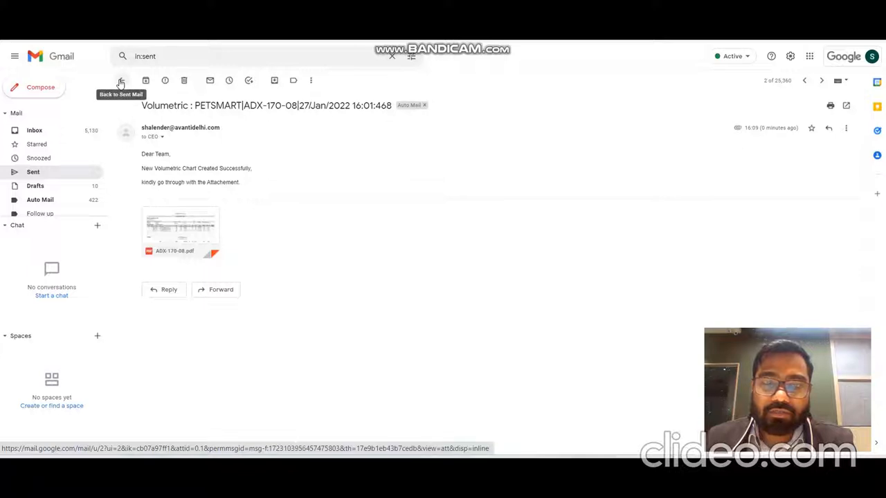
Open the other sent ADX-170-08 volumetric email, stamped 16:09:50, and examine its attached PDF at a larger size.
{"action": "mouse_move", "coordinate": [191, 227]}
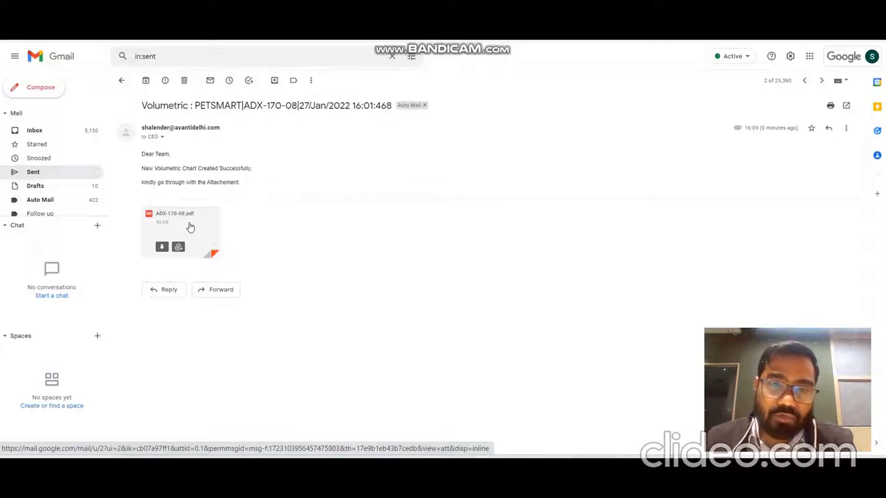
{"action": "left_click", "coordinate": [120, 80]}
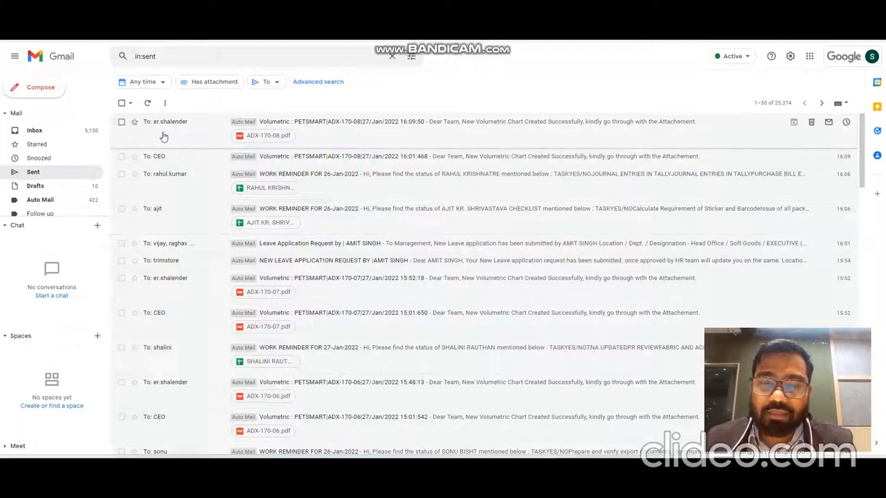
{"action": "left_click", "coordinate": [326, 133]}
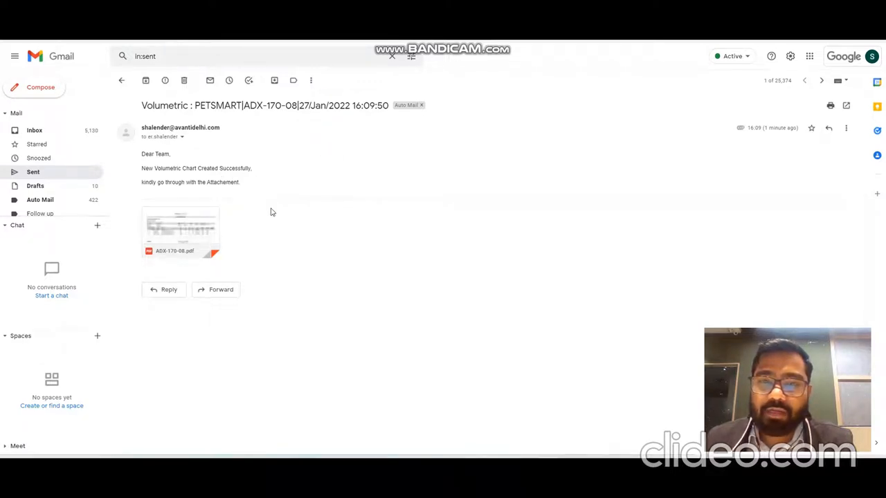
{"action": "left_click", "coordinate": [187, 225]}
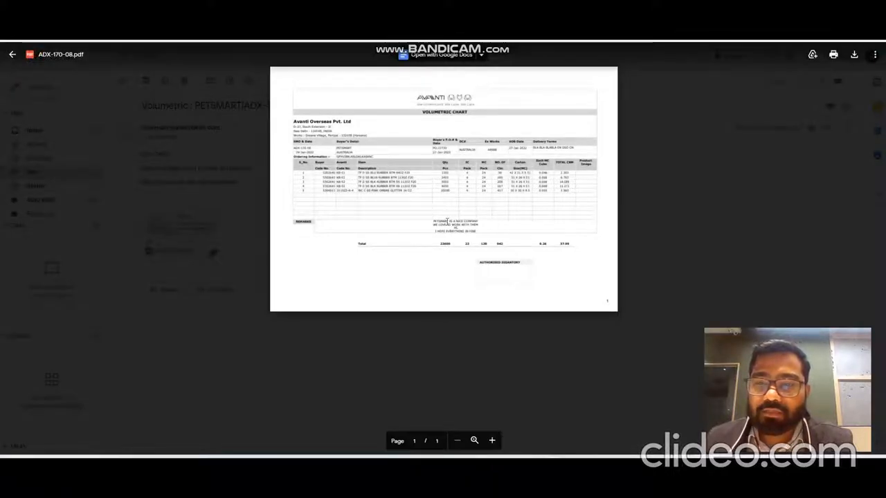
{"action": "left_click", "coordinate": [493, 440]}
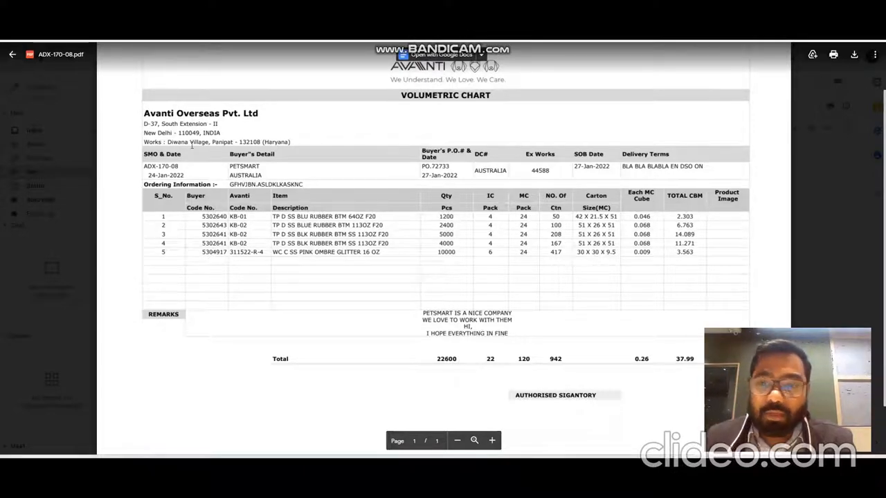
Go to the other Gmail inbox, switch it to the Avanti company account, and open that account's sent mail.
{"action": "key", "text": "ctrl+Tab"}
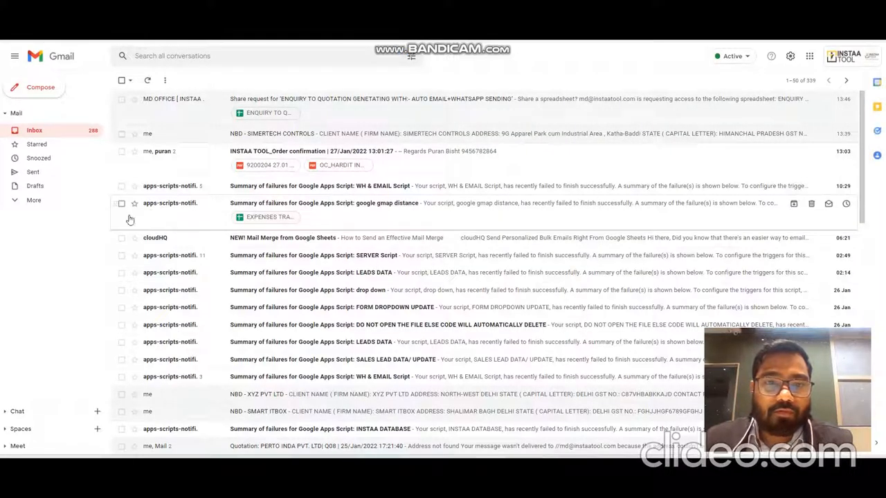
{"action": "left_click", "coordinate": [871, 60]}
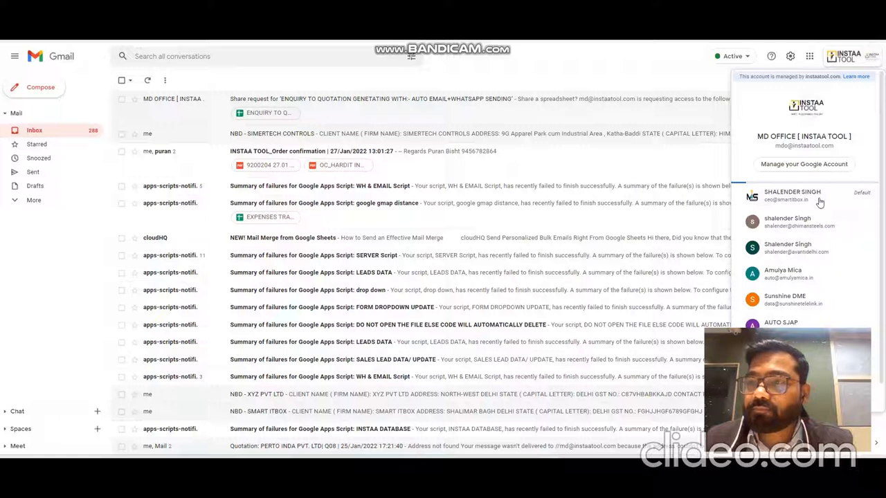
{"action": "left_click", "coordinate": [808, 253]}
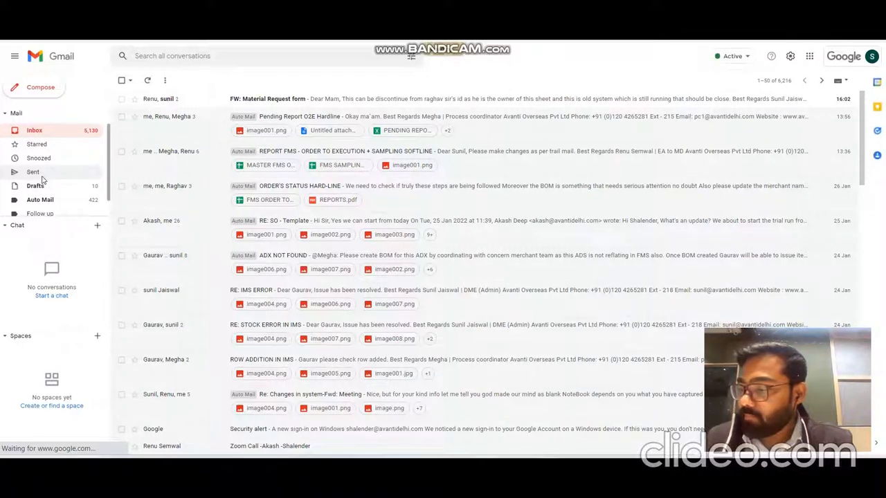
{"action": "left_click", "coordinate": [52, 179]}
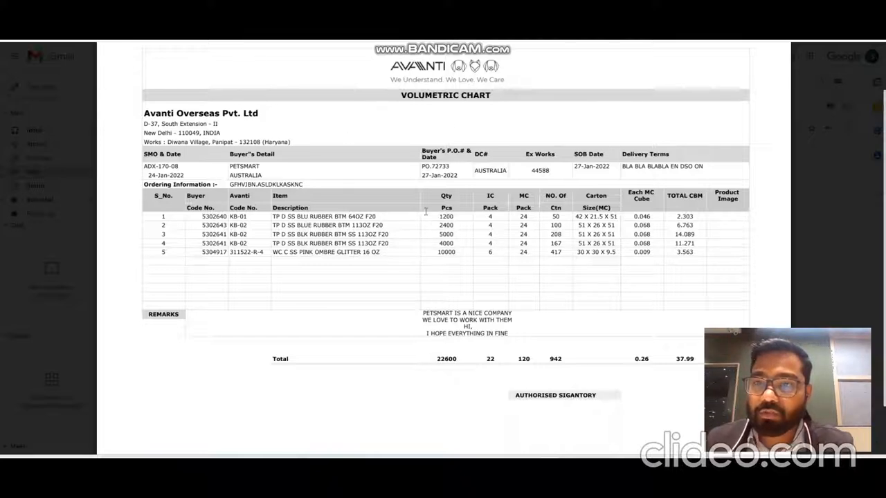
Reopen the CEO's ADX-170-08 volumetric email from the sent mail and examine its attached PDF at a larger size.
{"action": "key", "text": "alt+Left"}
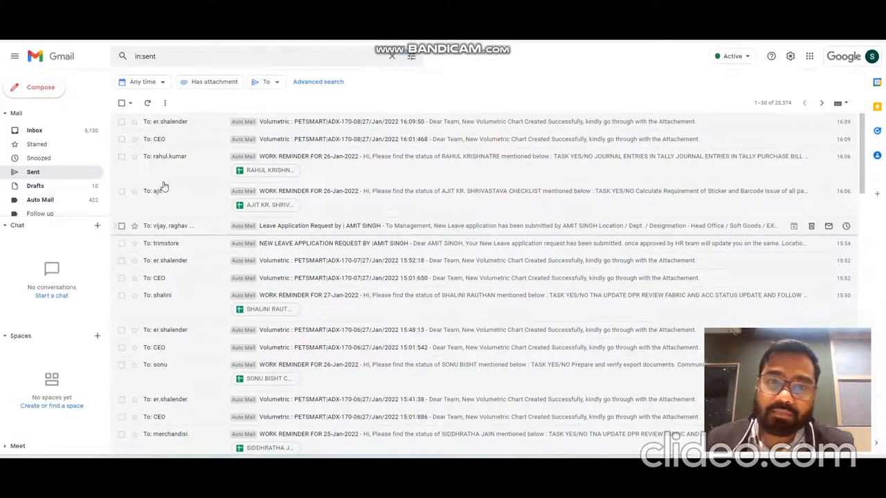
{"action": "left_click", "coordinate": [198, 140]}
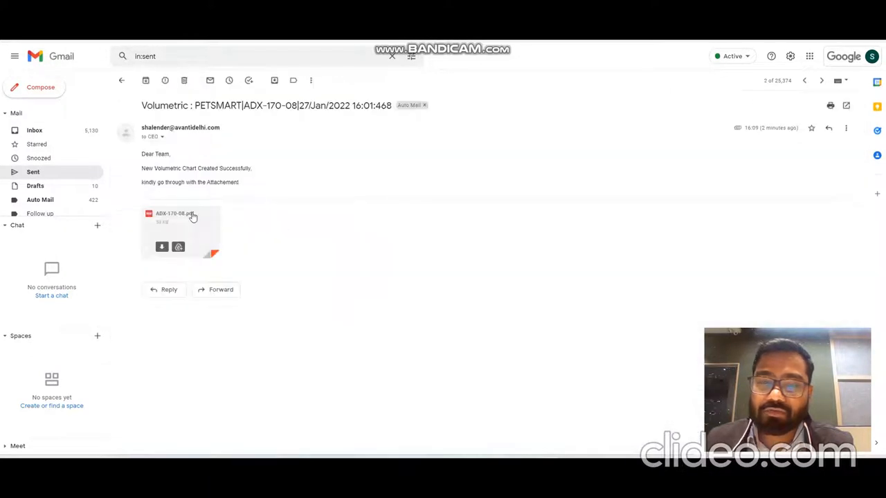
{"action": "left_click", "coordinate": [191, 214]}
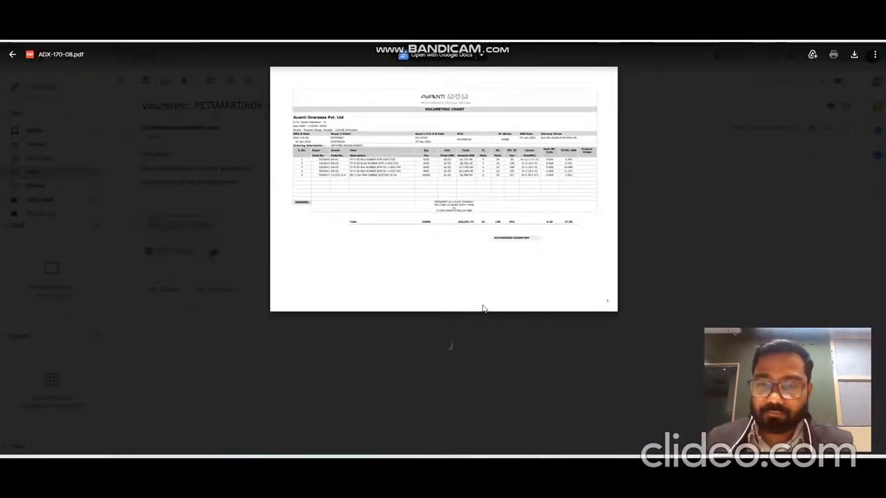
{"action": "left_click", "coordinate": [490, 441]}
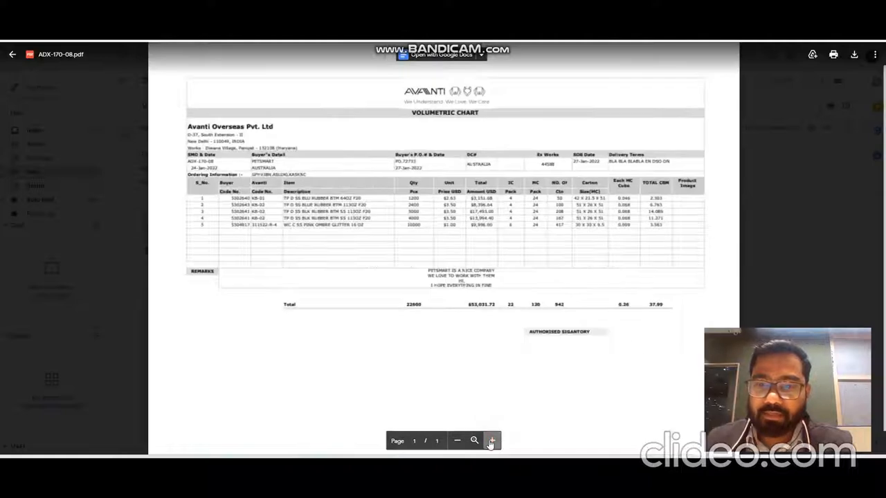
{"action": "scroll", "coordinate": [430, 304], "scroll_direction": "up", "scroll_amount": 1}
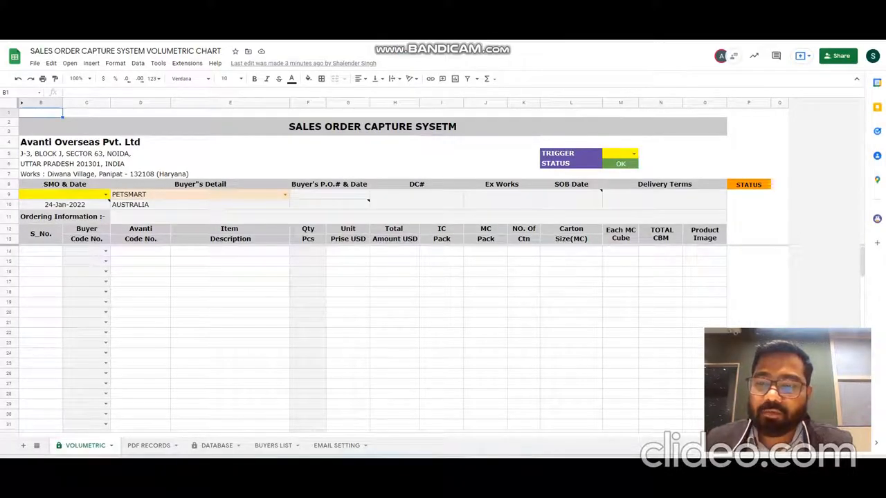
{"action": "key", "text": "alt+Tab"}
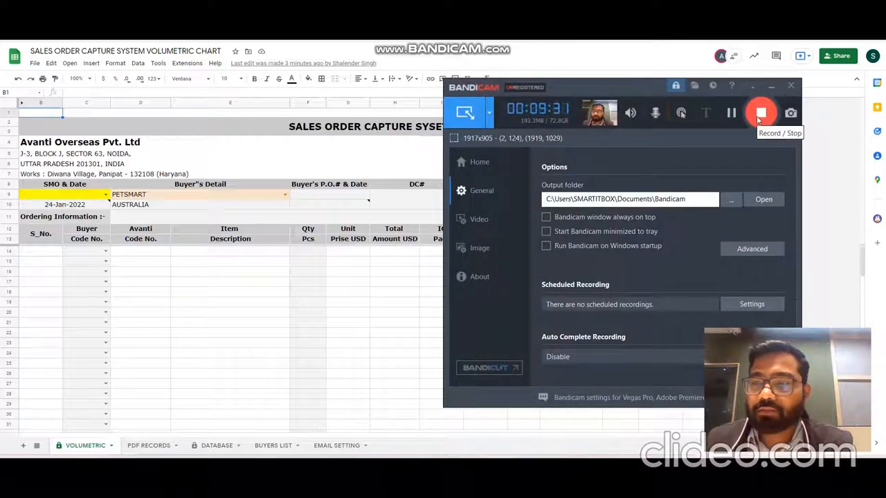